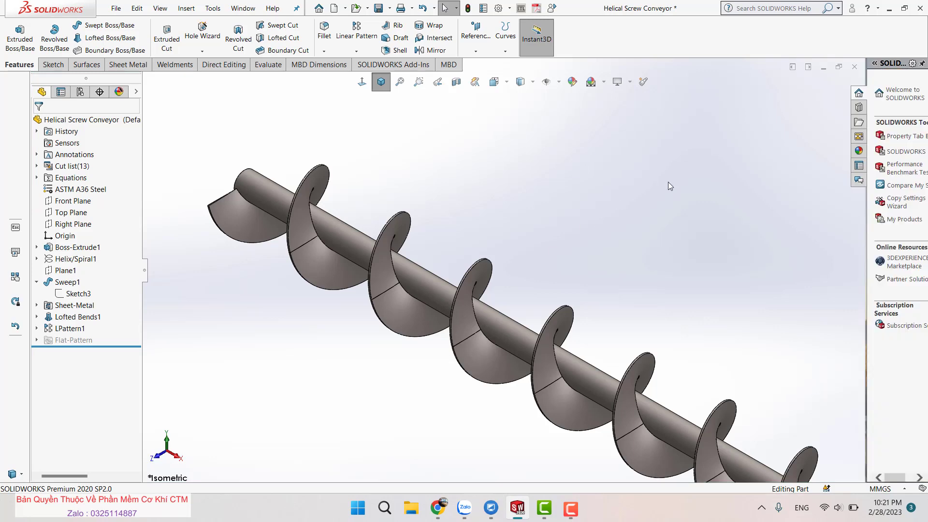
Orbit, zoom and fit the screw conveyor, picking flight faces to inspect them
{"action": "mouse_move", "coordinate": [626, 241]}
{"action": "middle_mouse_down"}
{"action": "mouse_move", "coordinate": [622, 203]}
{"action": "mouse_move", "coordinate": [634, 186]}
{"action": "mouse_move", "coordinate": [488, 248]}
{"action": "mouse_move", "coordinate": [388, 242]}
{"action": "mouse_move", "coordinate": [332, 218]}
{"action": "middle_mouse_up"}
{"action": "scroll", "coordinate": [333, 219], "scroll_direction": "up", "scroll_amount": 2}
{"action": "scroll", "coordinate": [468, 260], "scroll_direction": "down", "scroll_amount": 3}
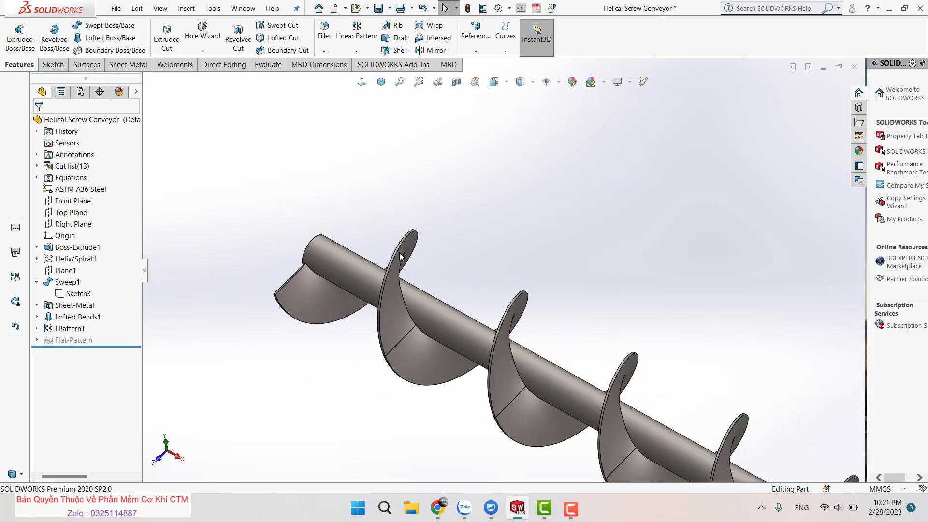
{"action": "scroll", "coordinate": [468, 260], "scroll_direction": "down", "scroll_amount": 3}
{"action": "left_click", "coordinate": [460, 245]}
{"action": "scroll", "coordinate": [494, 265], "scroll_direction": "up", "scroll_amount": 3}
{"action": "mouse_move", "coordinate": [494, 265]}
{"action": "middle_mouse_down"}
{"action": "mouse_move", "coordinate": [562, 384]}
{"action": "mouse_move", "coordinate": [466, 221]}
{"action": "middle_mouse_up"}
{"action": "left_click", "coordinate": [384, 212]}
{"action": "key", "text": "f"}
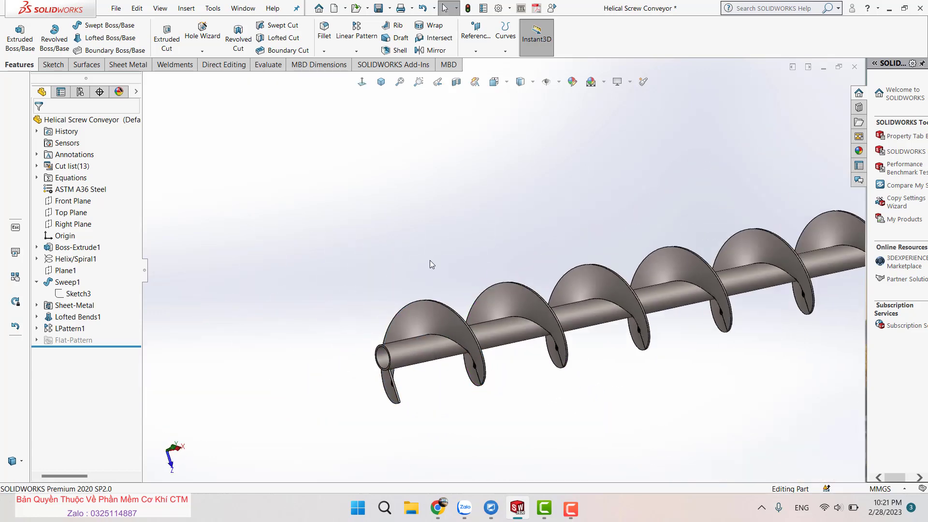
{"action": "scroll", "coordinate": [385, 289], "scroll_direction": "down", "scroll_amount": 3}
{"action": "left_click", "coordinate": [382, 283]}
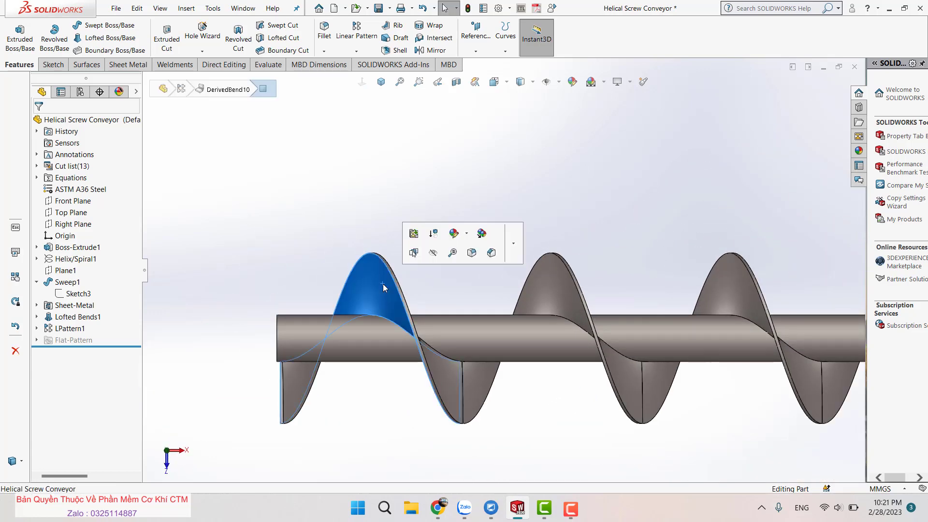
{"action": "key", "text": "Escape"}
Zoom and rotate the screw to an oblique angle, then return to the isometric view
{"action": "scroll", "coordinate": [466, 382], "scroll_direction": "up", "scroll_amount": 1}
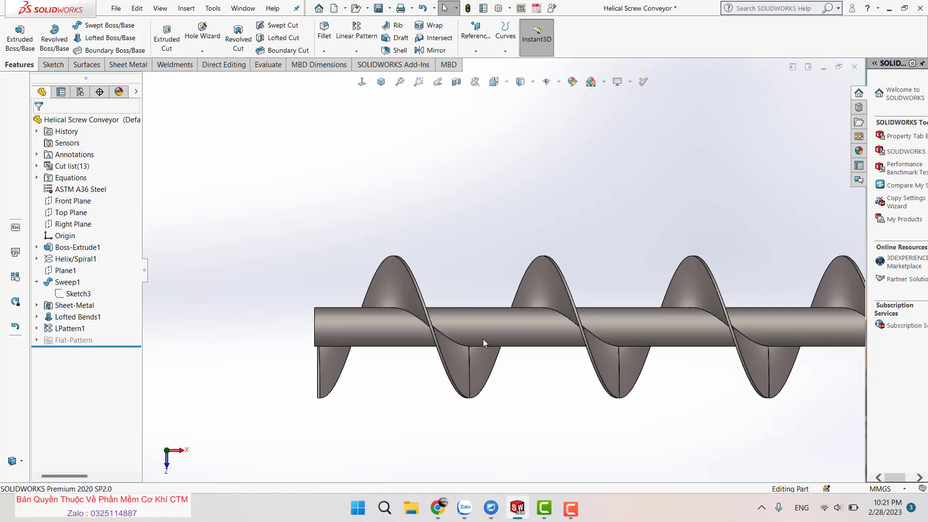
{"action": "scroll", "coordinate": [435, 360], "scroll_direction": "up", "scroll_amount": 5}
{"action": "scroll", "coordinate": [516, 271], "scroll_direction": "up", "scroll_amount": 1}
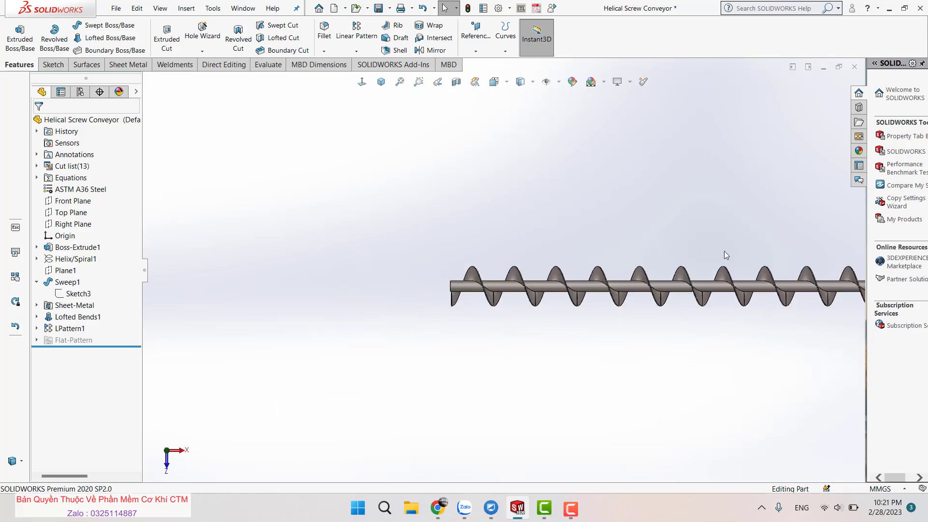
{"action": "scroll", "coordinate": [693, 274], "scroll_direction": "up", "scroll_amount": 2}
{"action": "scroll", "coordinate": [693, 263], "scroll_direction": "down", "scroll_amount": 2}
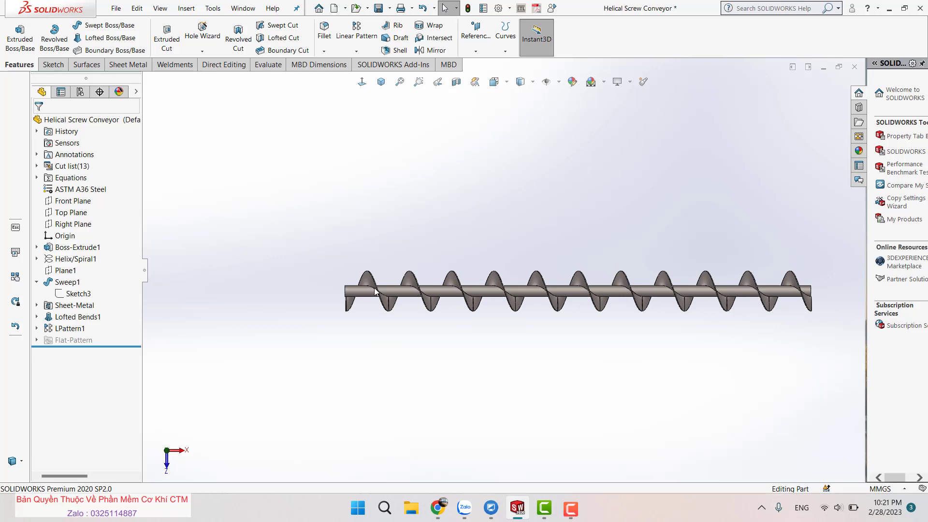
{"action": "scroll", "coordinate": [408, 305], "scroll_direction": "down", "scroll_amount": 3}
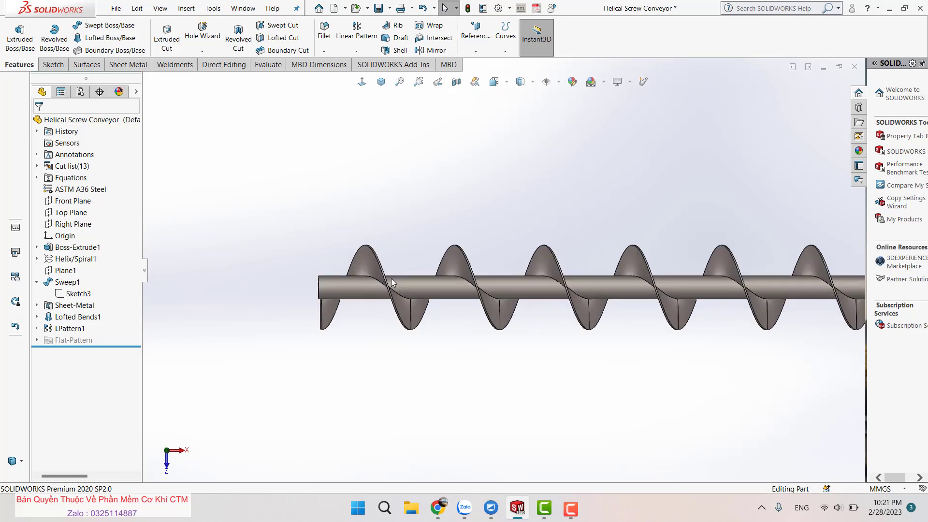
{"action": "scroll", "coordinate": [393, 278], "scroll_direction": "down", "scroll_amount": 4}
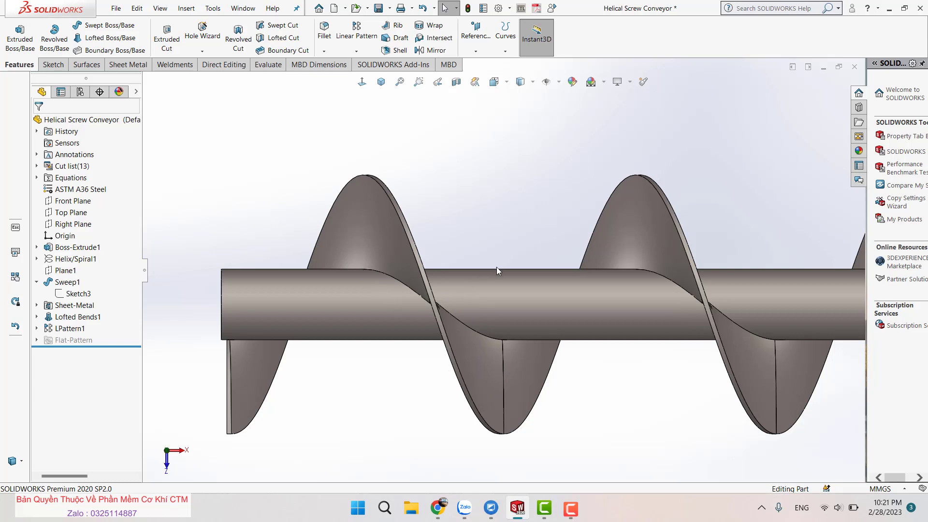
{"action": "scroll", "coordinate": [496, 267], "scroll_direction": "up", "scroll_amount": 3}
{"action": "scroll", "coordinate": [497, 266], "scroll_direction": "up", "scroll_amount": 2}
{"action": "middle_click_drag", "start_coordinate": [586, 222], "coordinate": [604, 264]}
{"action": "scroll", "coordinate": [711, 216], "scroll_direction": "up", "scroll_amount": 2}
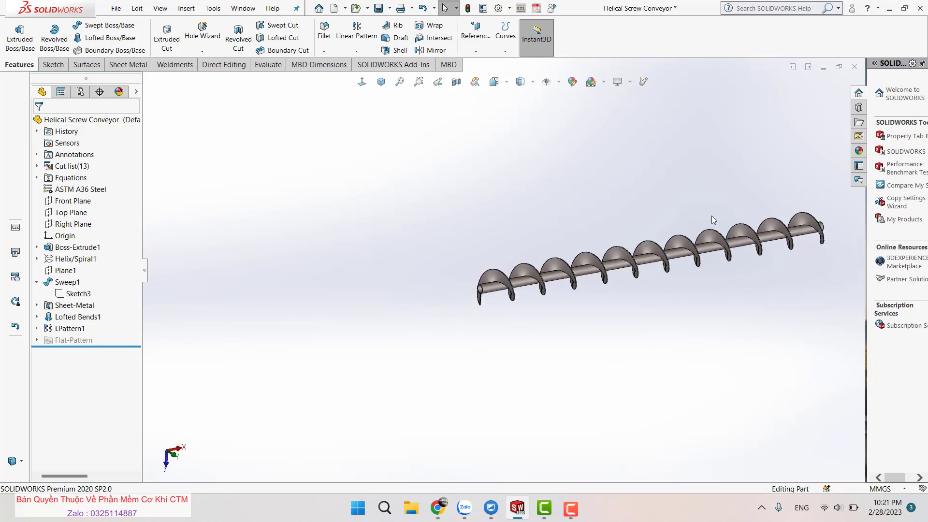
{"action": "scroll", "coordinate": [691, 200], "scroll_direction": "up", "scroll_amount": 1}
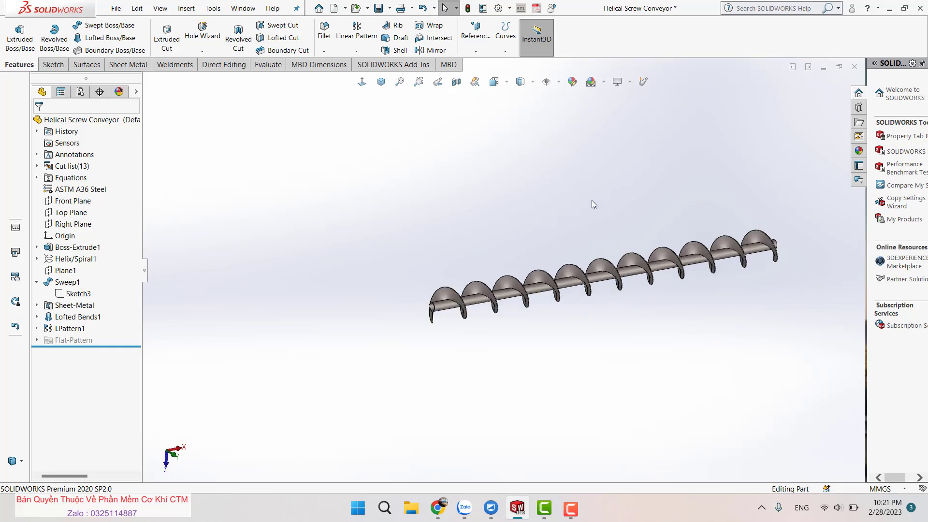
{"action": "left_click", "coordinate": [381, 81]}
{"action": "scroll", "coordinate": [485, 155], "scroll_direction": "down", "scroll_amount": 1}
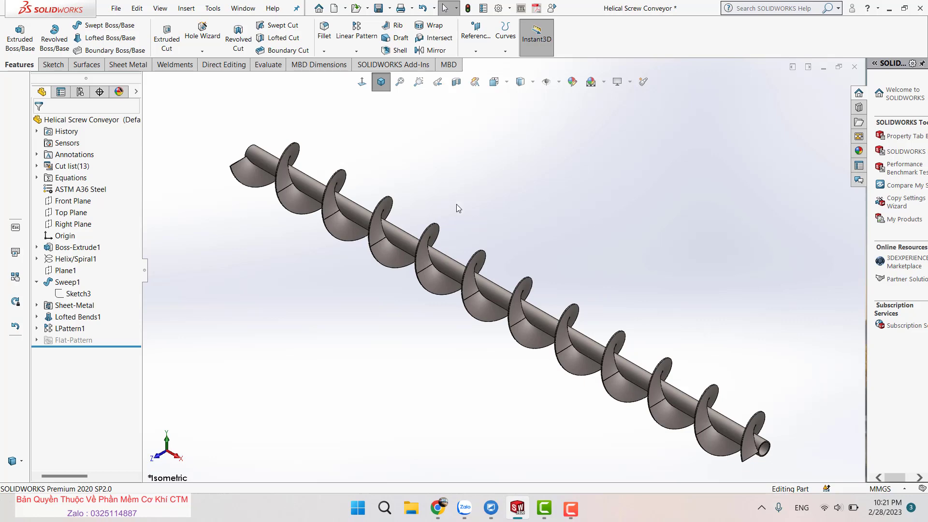
Switch to the front view, tilt the screw into 3-D and inspect a flight face
{"action": "key", "text": "ctrl+1"}
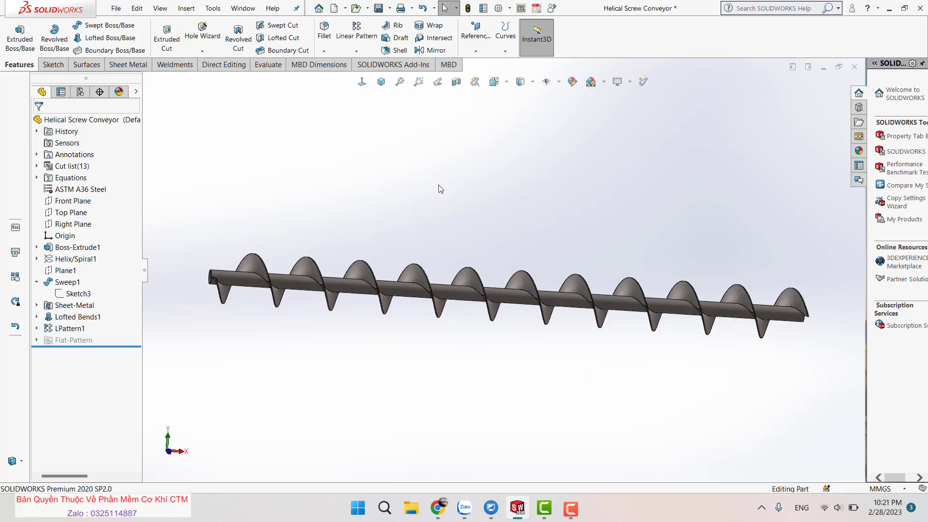
{"action": "scroll", "coordinate": [284, 297], "scroll_direction": "down", "scroll_amount": 3}
{"action": "scroll", "coordinate": [308, 276], "scroll_direction": "down", "scroll_amount": 1}
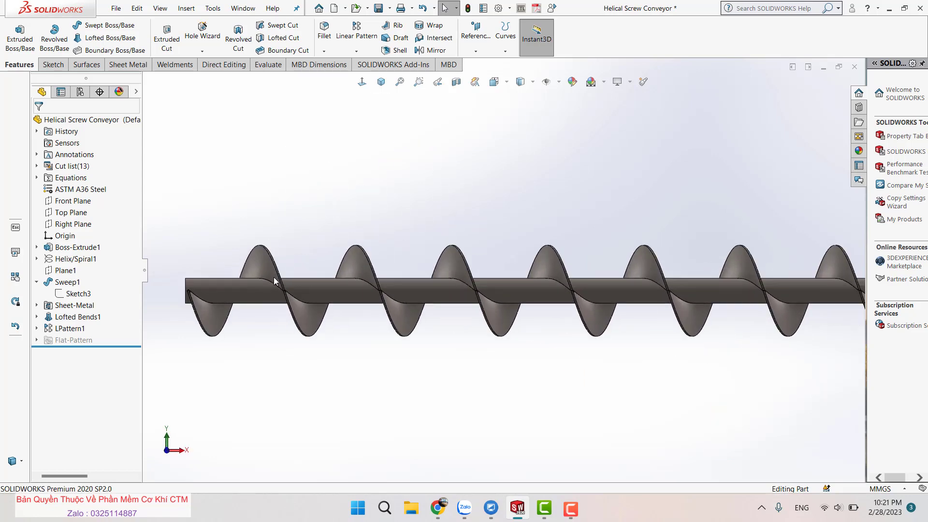
{"action": "scroll", "coordinate": [265, 277], "scroll_direction": "down", "scroll_amount": 3}
{"action": "middle_click_drag", "start_coordinate": [265, 278], "coordinate": [335, 268]}
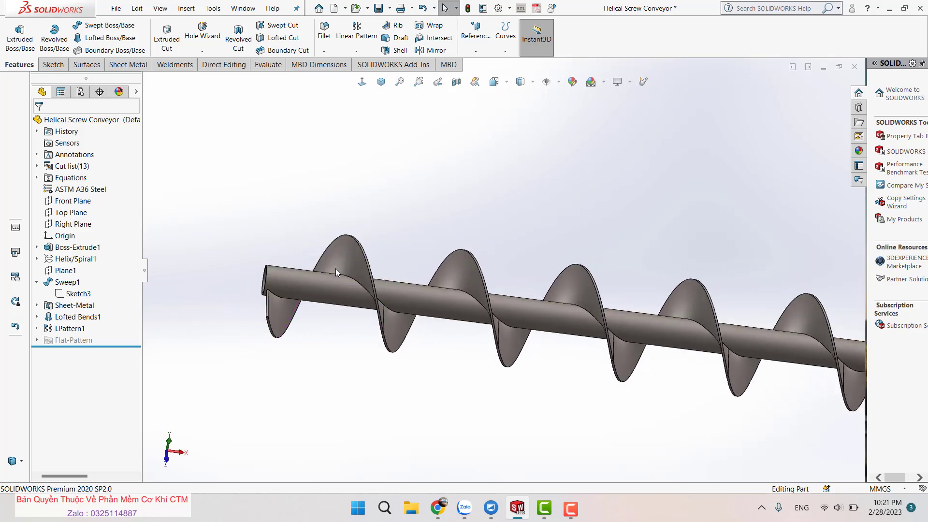
{"action": "scroll", "coordinate": [370, 271], "scroll_direction": "down", "scroll_amount": 3}
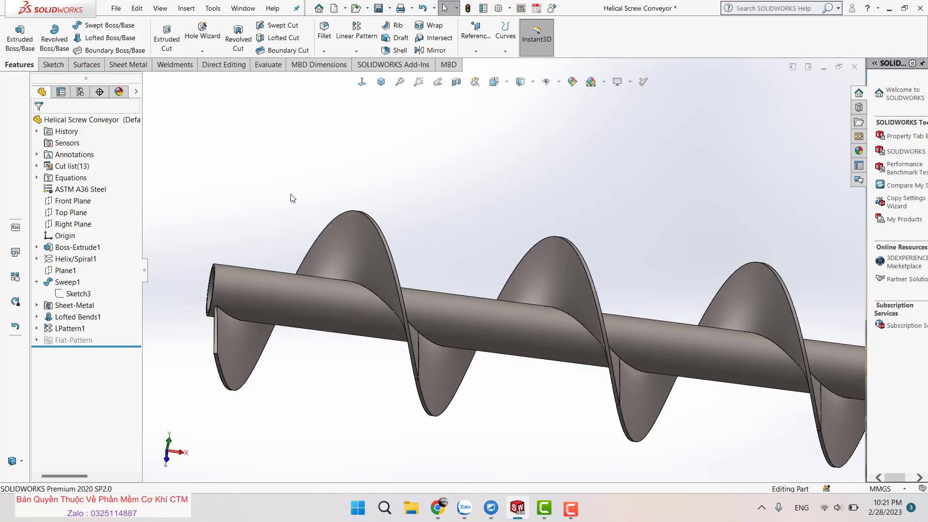
{"action": "left_click", "coordinate": [372, 228]}
{"action": "left_click", "coordinate": [299, 184]}
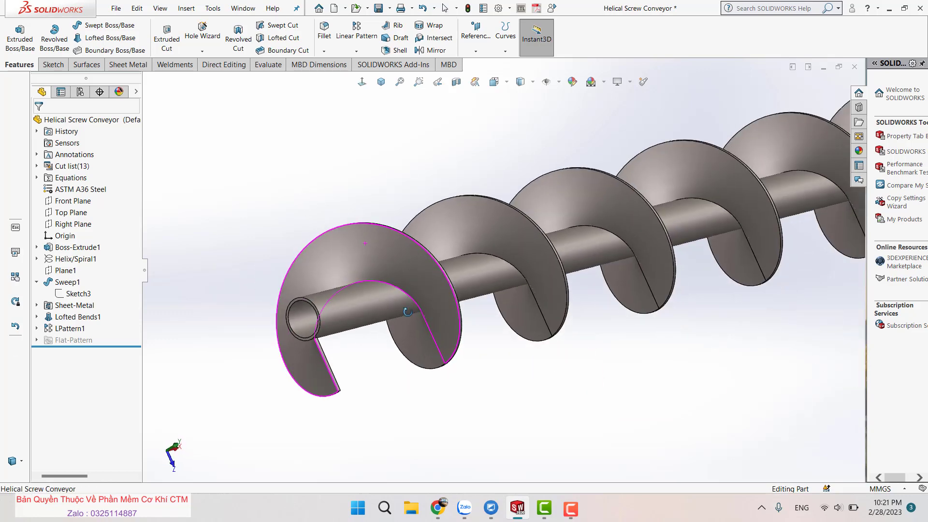
{"action": "middle_click_drag", "start_coordinate": [388, 255], "coordinate": [439, 241]}
{"action": "scroll", "coordinate": [437, 239], "scroll_direction": "up", "scroll_amount": 2}
Edit Helix/Spiral1 to 10 revolutions and rebuild the screw
{"action": "left_click", "coordinate": [72, 259]}
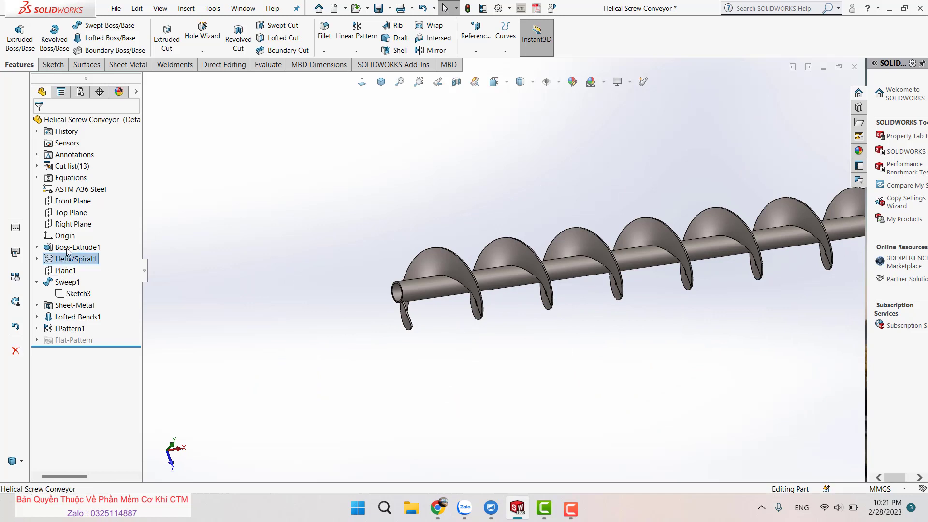
{"action": "left_click", "coordinate": [75, 235]}
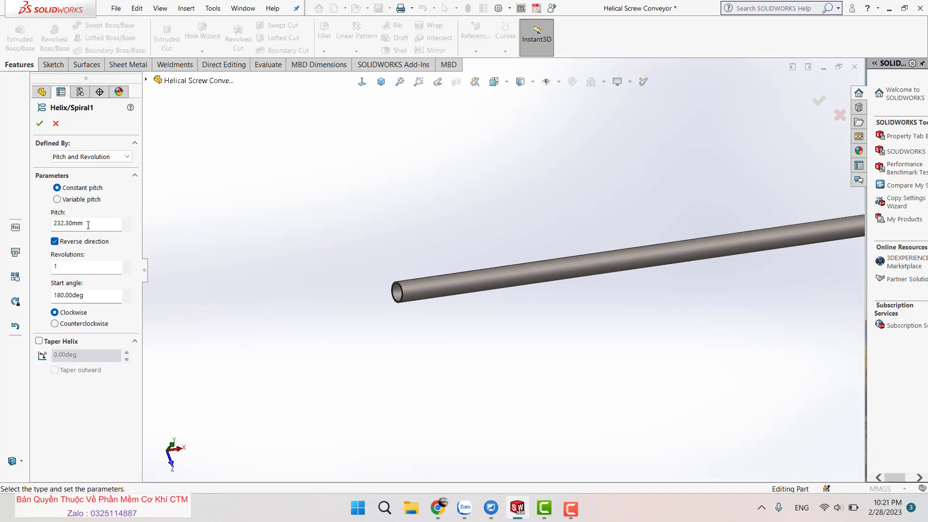
{"action": "left_click", "coordinate": [68, 266]}
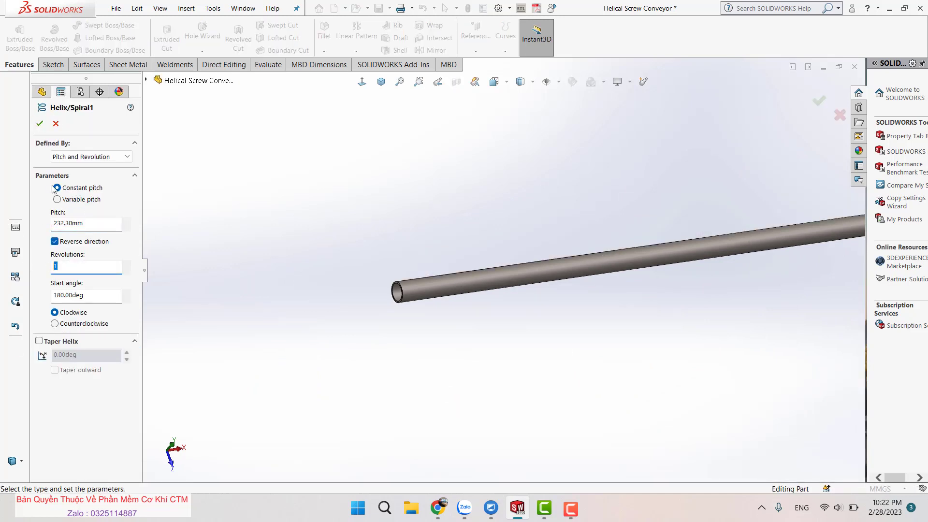
{"action": "type", "text": "10"}
{"action": "left_click", "coordinate": [40, 123]}
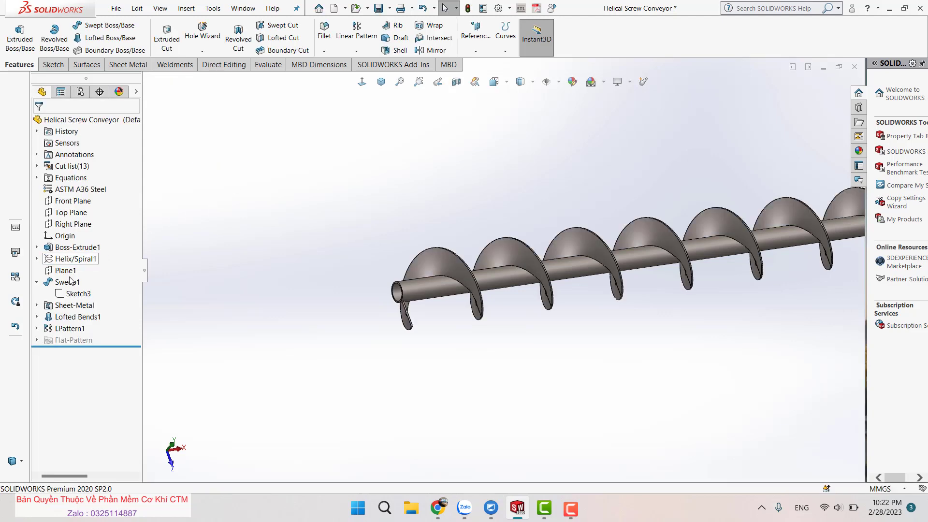
Select Sweep1, zoom through the model and settle on a fitted front view
{"action": "left_click", "coordinate": [70, 281]}
{"action": "scroll", "coordinate": [439, 319], "scroll_direction": "down", "scroll_amount": 5}
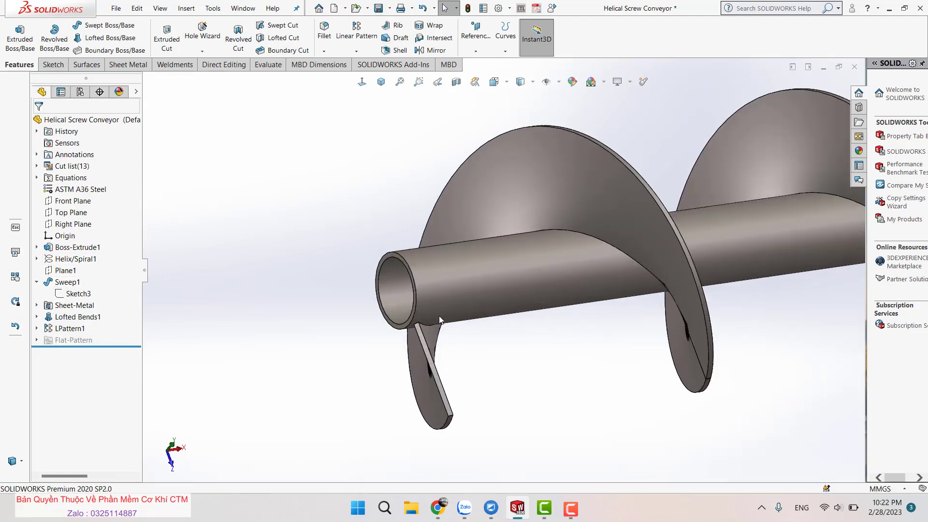
{"action": "scroll", "coordinate": [447, 343], "scroll_direction": "up", "scroll_amount": 2}
{"action": "scroll", "coordinate": [466, 335], "scroll_direction": "up", "scroll_amount": 2}
{"action": "scroll", "coordinate": [466, 335], "scroll_direction": "up", "scroll_amount": 1}
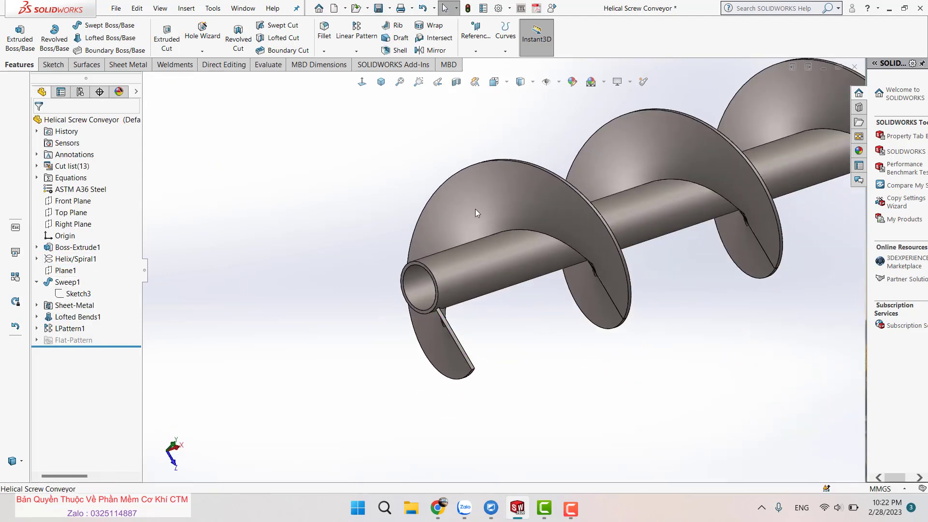
{"action": "scroll", "coordinate": [326, 257], "scroll_direction": "up", "scroll_amount": 2}
{"action": "scroll", "coordinate": [378, 256], "scroll_direction": "up", "scroll_amount": 2}
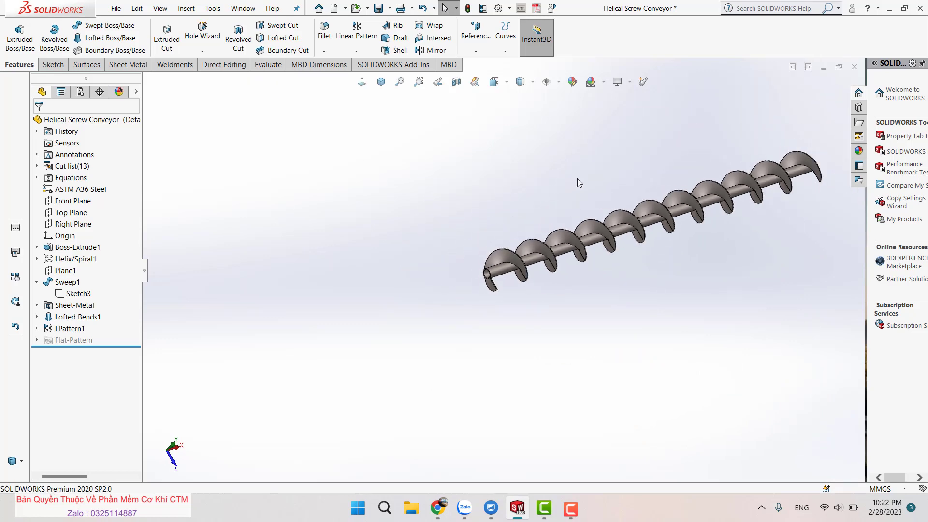
{"action": "scroll", "coordinate": [577, 178], "scroll_direction": "down", "scroll_amount": 1}
{"action": "scroll", "coordinate": [640, 216], "scroll_direction": "down", "scroll_amount": 1}
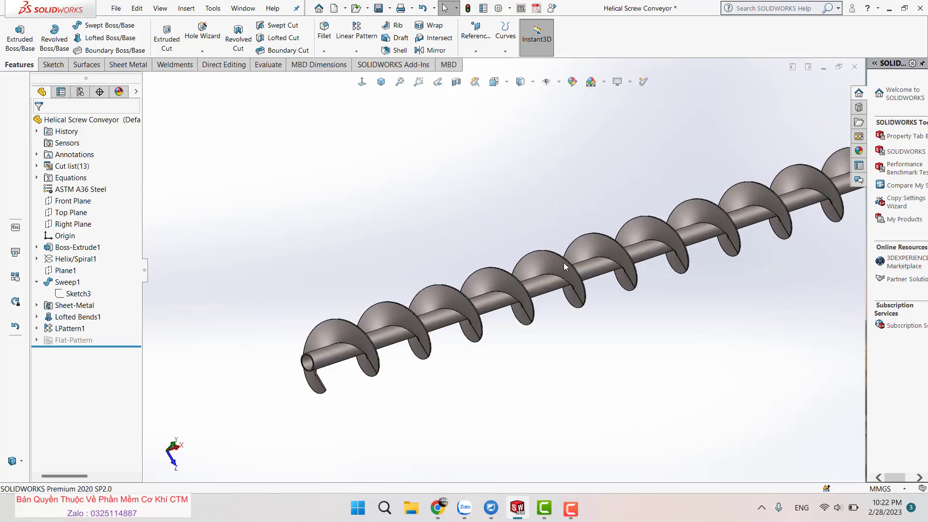
{"action": "scroll", "coordinate": [560, 264], "scroll_direction": "down", "scroll_amount": 1}
{"action": "scroll", "coordinate": [556, 265], "scroll_direction": "down", "scroll_amount": 2}
{"action": "key", "text": "ctrl+1"}
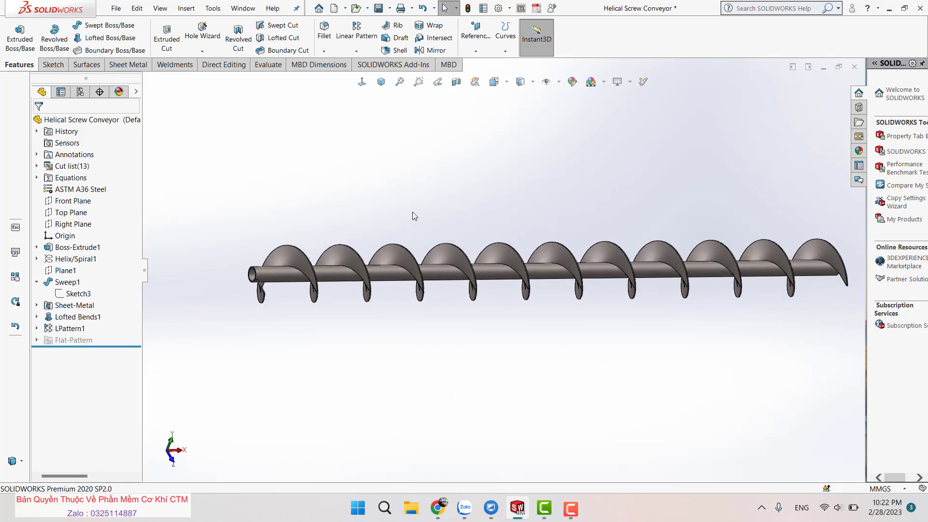
{"action": "key", "text": "ctrl+1"}
Select the Boss-Extrude1 shaft body and the first flight to identify the bodies
{"action": "left_click", "coordinate": [369, 271]}
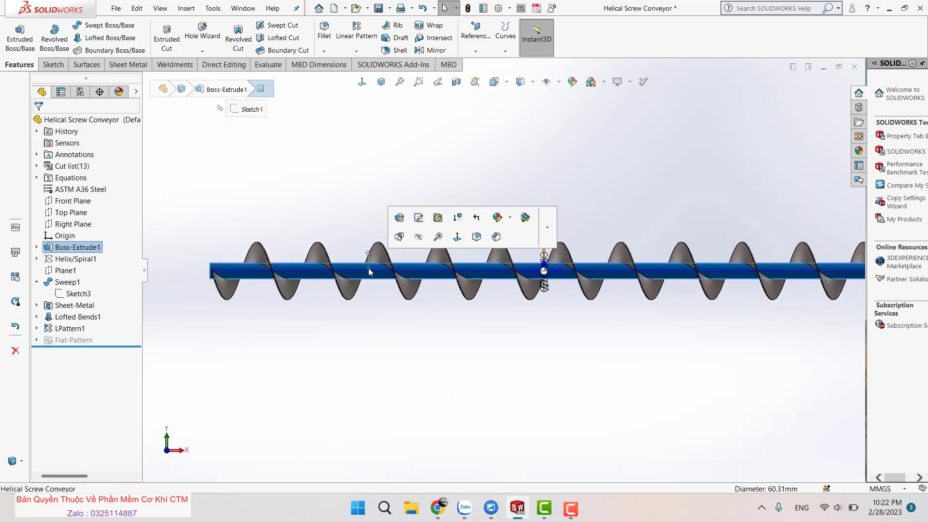
{"action": "left_click", "coordinate": [370, 268]}
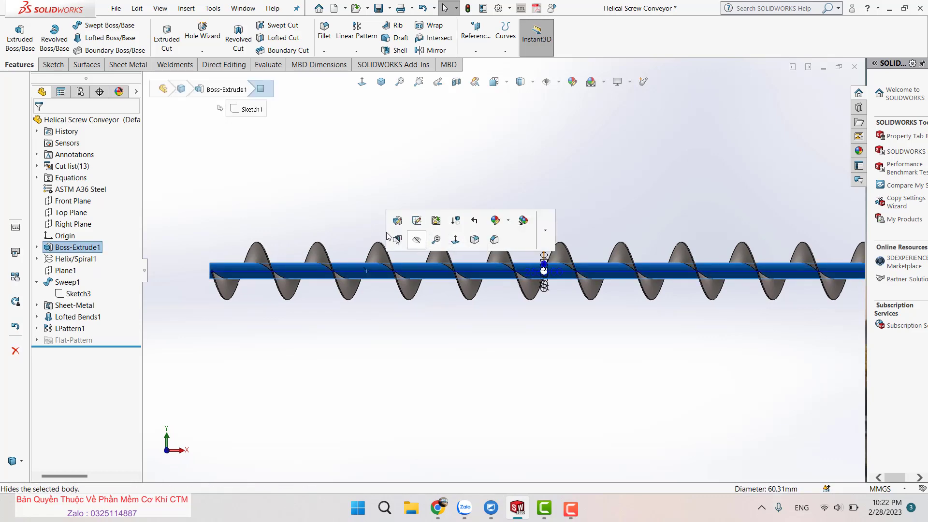
{"action": "left_click", "coordinate": [296, 157]}
{"action": "scroll", "coordinate": [274, 229], "scroll_direction": "down", "scroll_amount": 6}
{"action": "middle_click_drag", "start_coordinate": [303, 270], "coordinate": [325, 282]}
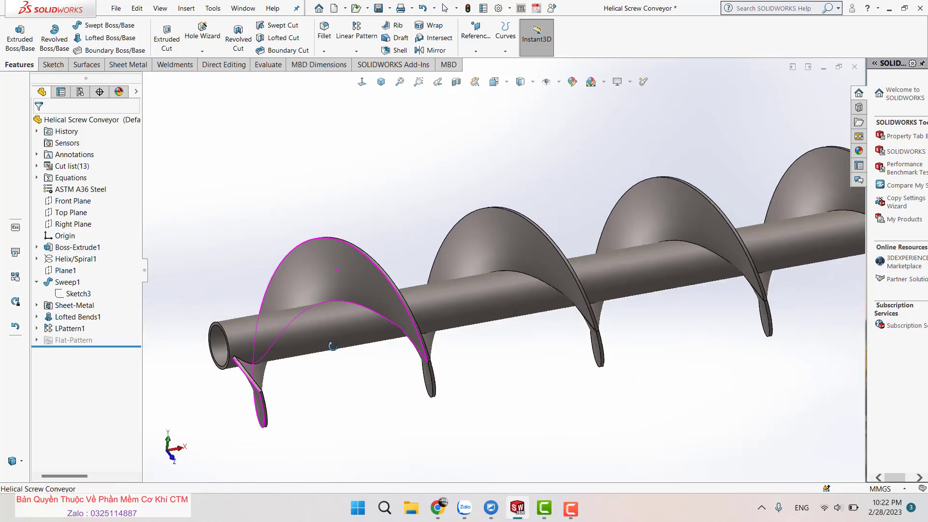
{"action": "left_click", "coordinate": [325, 283]}
{"action": "left_click", "coordinate": [270, 215]}
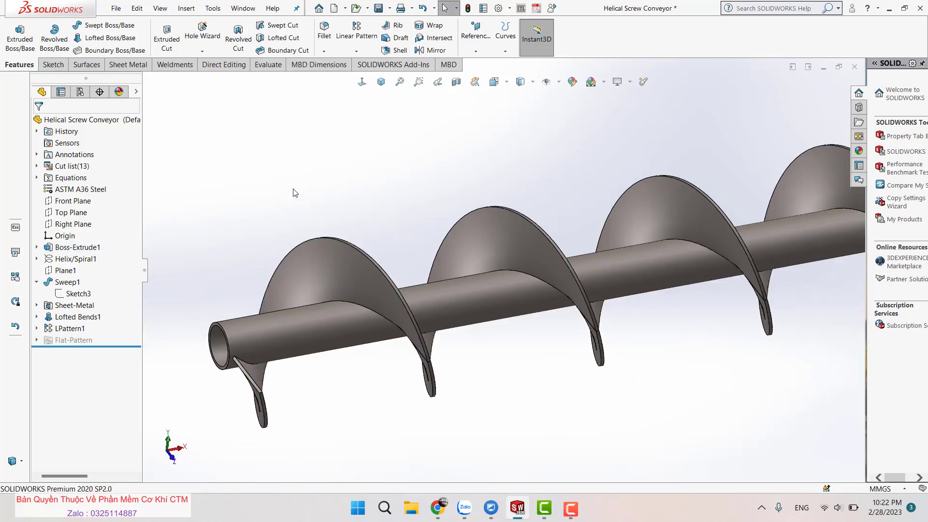
Apply Delete/Keep Body in Keep Bodies mode to retain only the first screw flight
{"action": "left_click", "coordinate": [207, 65]}
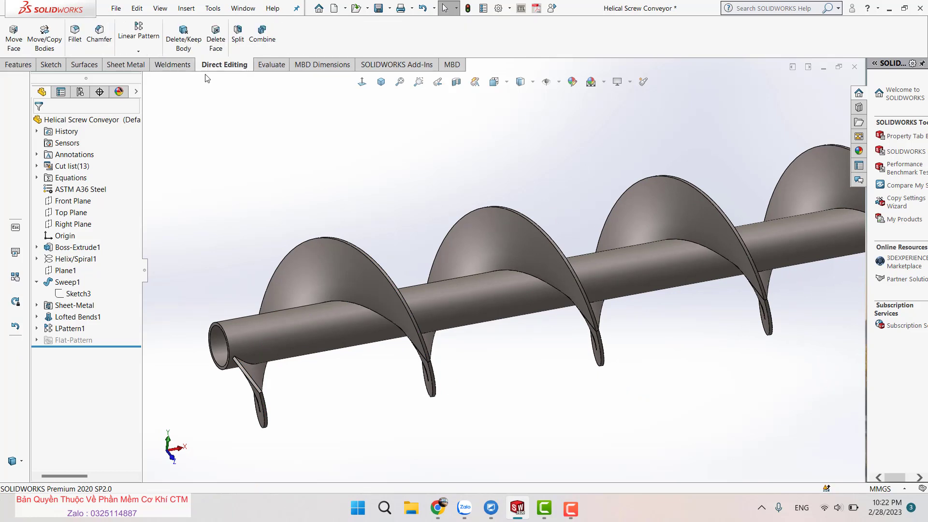
{"action": "left_click", "coordinate": [183, 40]}
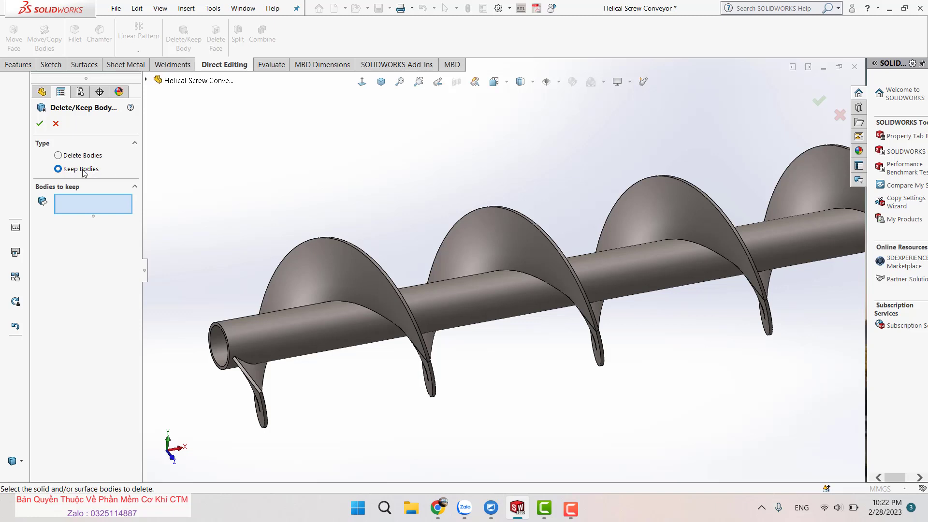
{"action": "left_click", "coordinate": [65, 156]}
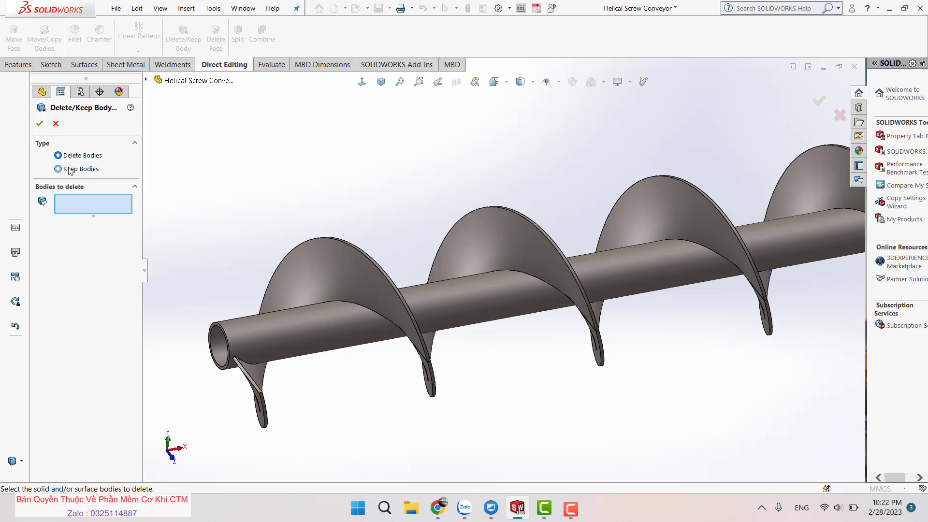
{"action": "left_click", "coordinate": [266, 271]}
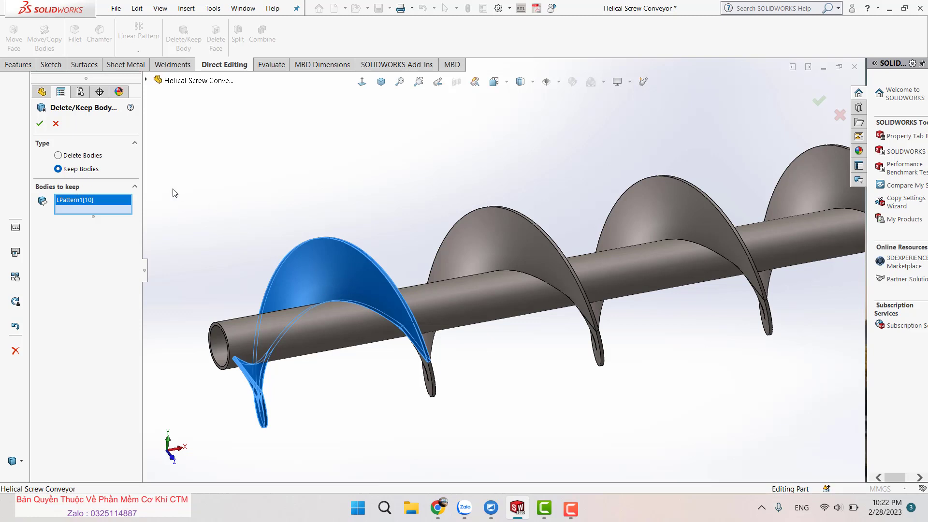
{"action": "left_click", "coordinate": [40, 124]}
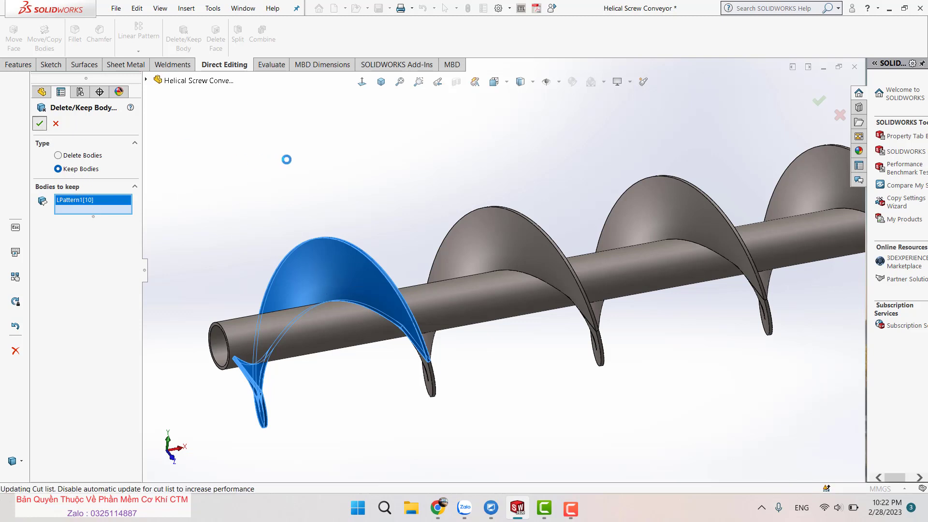
{"action": "mouse_move", "coordinate": [249, 132]}
{"action": "middle_mouse_down"}
{"action": "mouse_move", "coordinate": [308, 344]}
{"action": "mouse_move", "coordinate": [419, 321]}
{"action": "mouse_move", "coordinate": [435, 342]}
{"action": "mouse_move", "coordinate": [244, 202]}
{"action": "middle_mouse_up"}
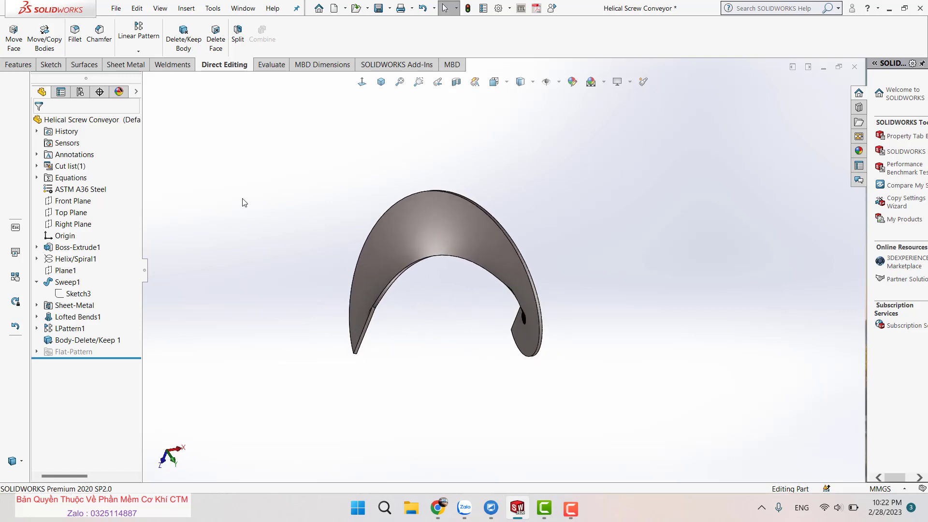
Create Surface-Offset1, a 0 mm offset copy of the flight's curved face
{"action": "left_click", "coordinate": [125, 65]}
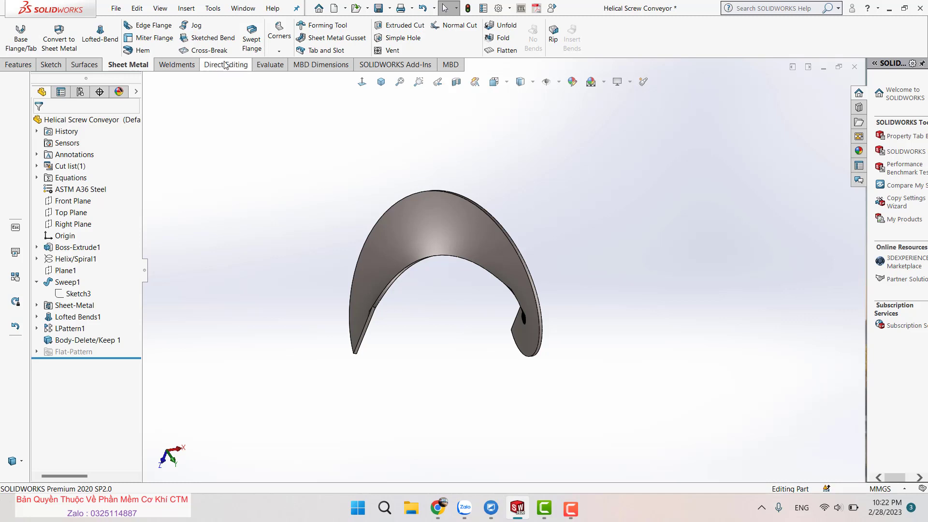
{"action": "left_click", "coordinate": [186, 65]}
{"action": "left_click", "coordinate": [83, 64]}
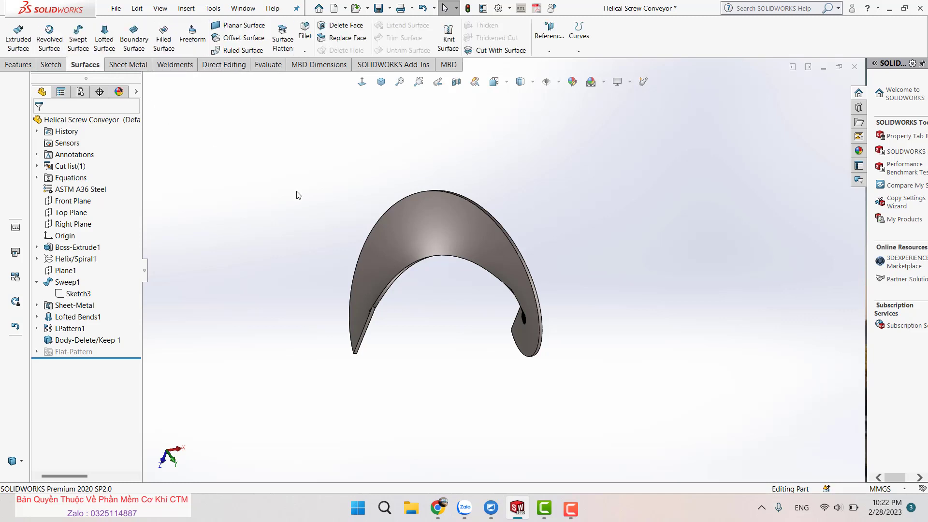
{"action": "mouse_move", "coordinate": [484, 265]}
{"action": "middle_mouse_down"}
{"action": "mouse_move", "coordinate": [466, 150]}
{"action": "mouse_move", "coordinate": [474, 151]}
{"action": "mouse_move", "coordinate": [470, 199]}
{"action": "middle_mouse_up"}
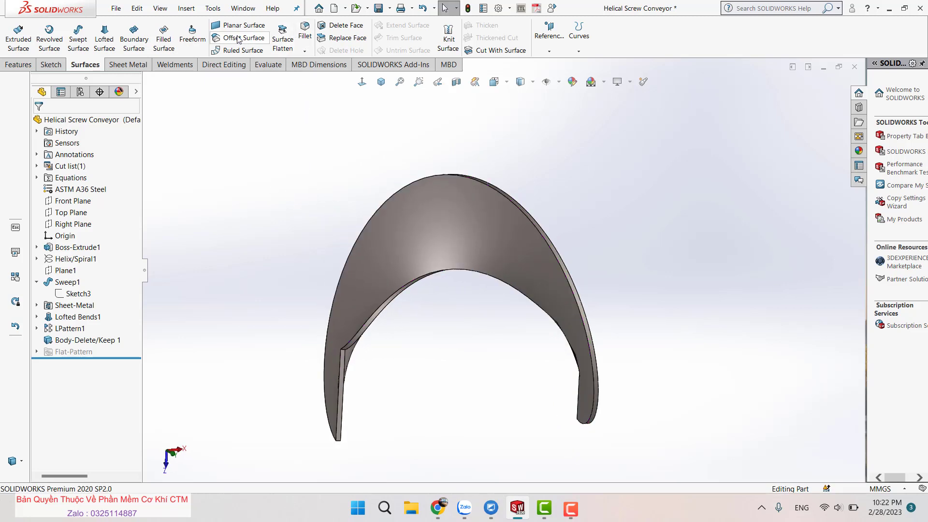
{"action": "left_click", "coordinate": [407, 207]}
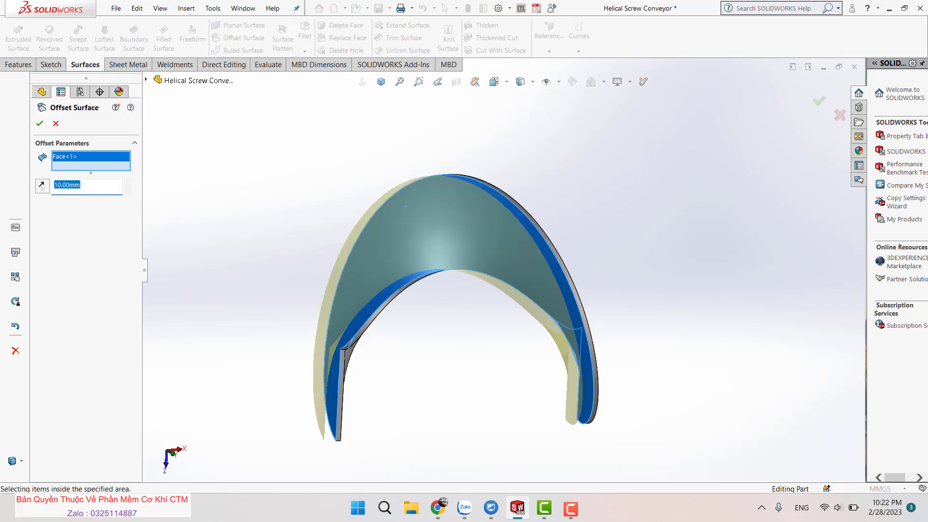
{"action": "key", "text": "Home"}
{"action": "key", "text": "Delete"}
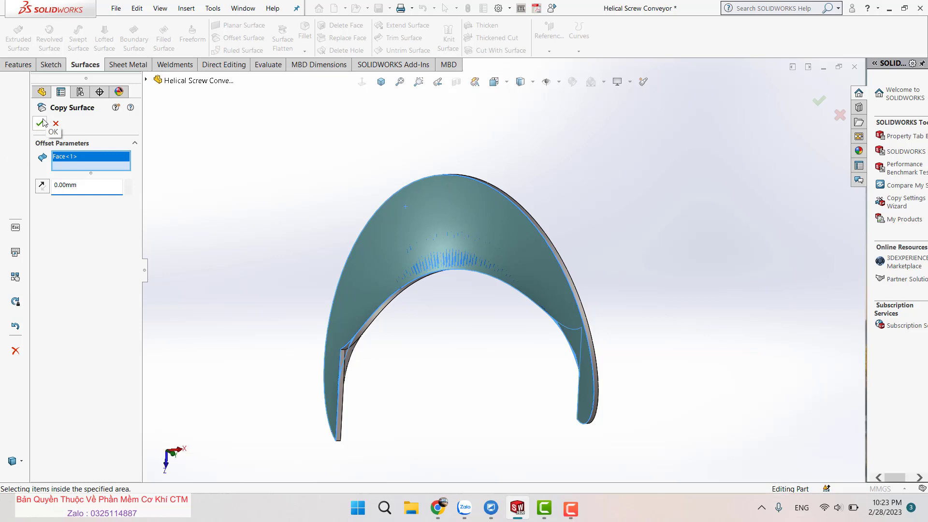
{"action": "left_click", "coordinate": [43, 122]}
{"action": "middle_click_drag", "start_coordinate": [407, 257], "coordinate": [400, 223]}
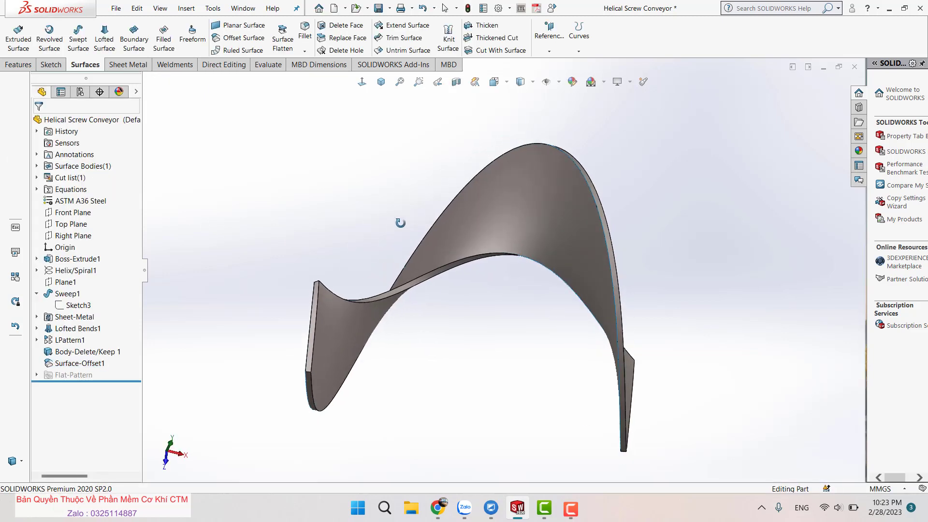
{"action": "left_click", "coordinate": [346, 317]}
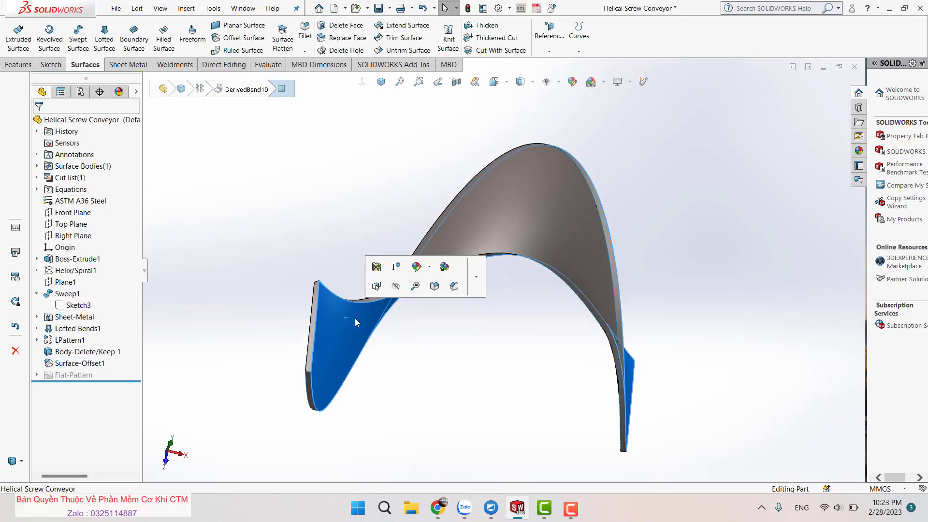
{"action": "left_click", "coordinate": [396, 287]}
{"action": "mouse_move", "coordinate": [438, 327]}
{"action": "middle_mouse_down"}
{"action": "mouse_move", "coordinate": [447, 321]}
{"action": "mouse_move", "coordinate": [399, 347]}
{"action": "mouse_move", "coordinate": [513, 219]}
{"action": "mouse_move", "coordinate": [509, 317]}
{"action": "mouse_move", "coordinate": [569, 234]}
{"action": "mouse_move", "coordinate": [553, 260]}
{"action": "mouse_move", "coordinate": [514, 213]}
{"action": "middle_mouse_up"}
{"action": "left_click", "coordinate": [410, 196]}
{"action": "left_click", "coordinate": [201, 290]}
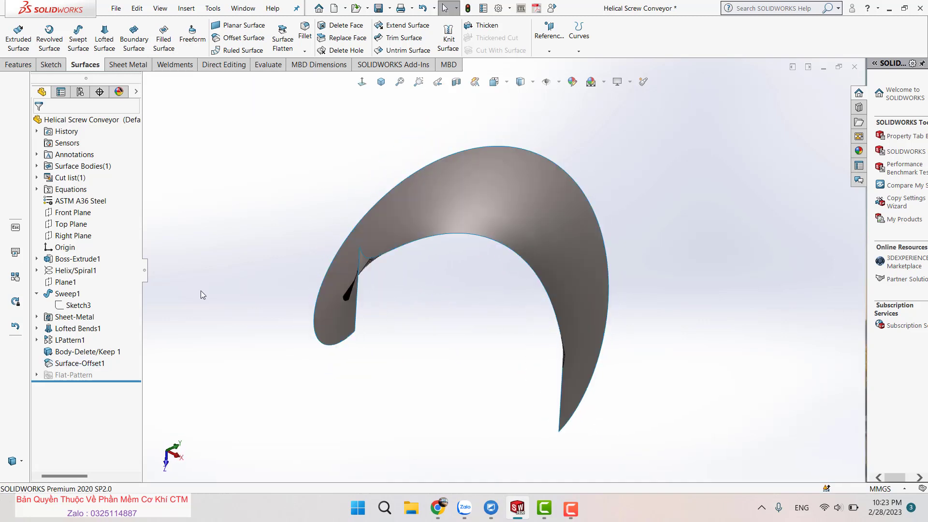
{"action": "right_click", "coordinate": [267, 194]}
{"action": "left_click", "coordinate": [319, 392]}
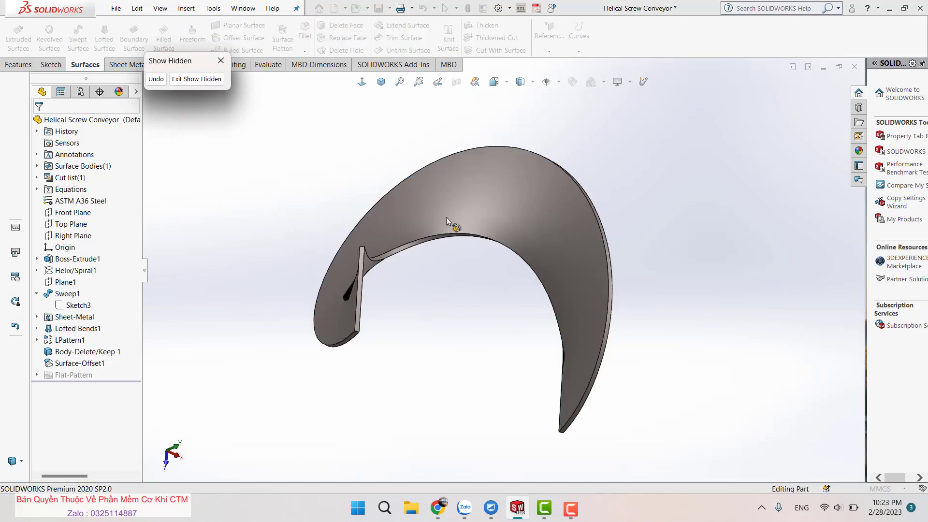
{"action": "left_click", "coordinate": [196, 79]}
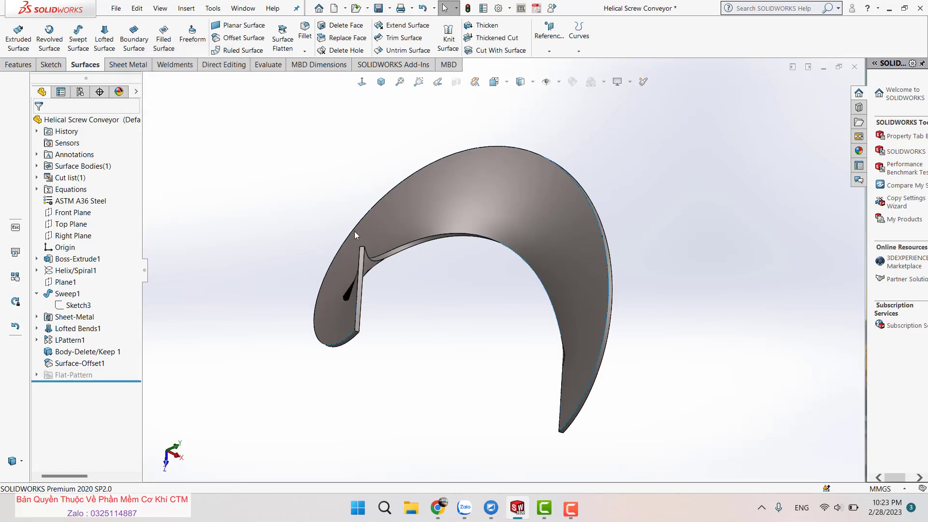
{"action": "left_click", "coordinate": [401, 212]}
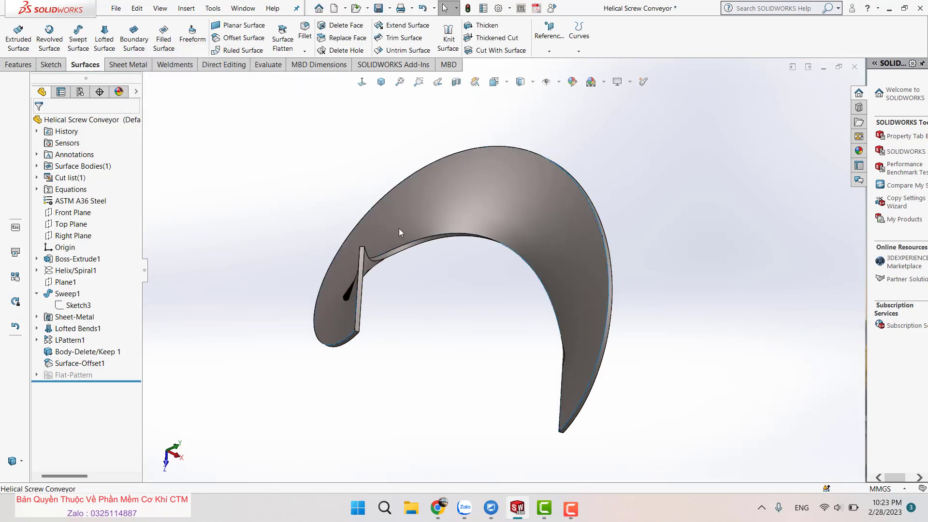
{"action": "left_click", "coordinate": [399, 228]}
{"action": "scroll", "coordinate": [427, 254], "scroll_direction": "down", "scroll_amount": 3}
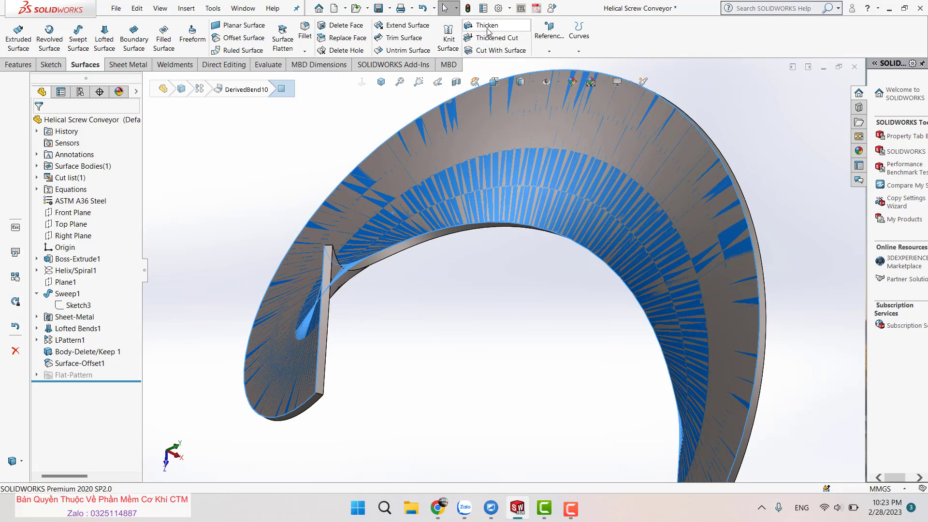
{"action": "left_click", "coordinate": [437, 314]}
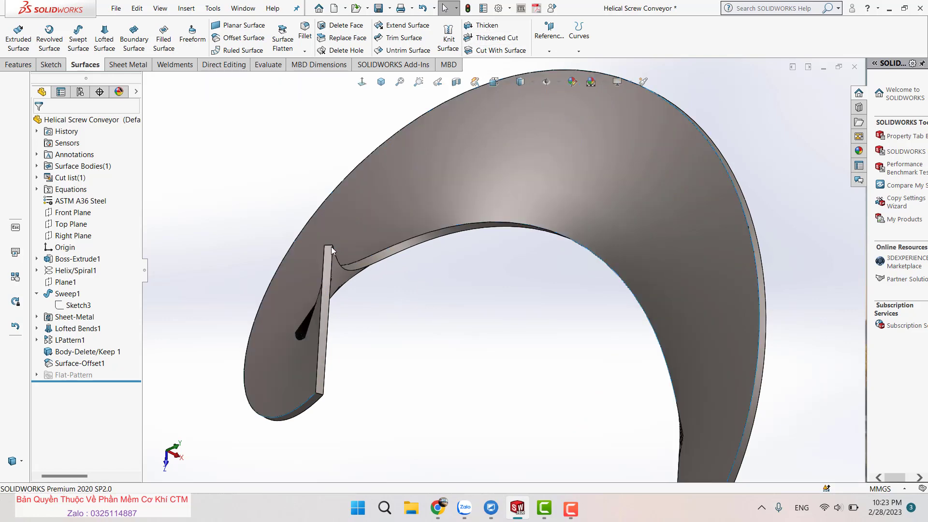
{"action": "scroll", "coordinate": [332, 248], "scroll_direction": "down", "scroll_amount": 3}
{"action": "left_click", "coordinate": [408, 244]}
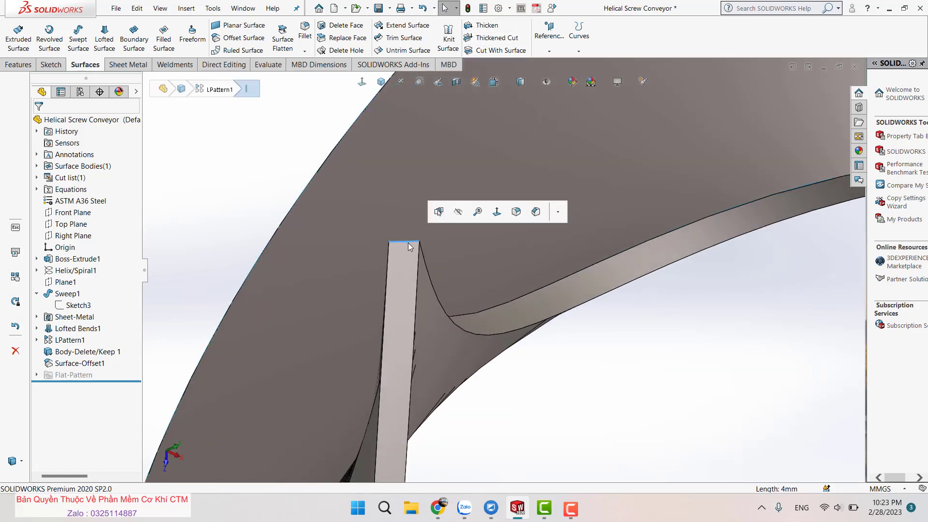
{"action": "left_click", "coordinate": [652, 402]}
{"action": "scroll", "coordinate": [652, 402], "scroll_direction": "up", "scroll_amount": 5}
{"action": "scroll", "coordinate": [690, 276], "scroll_direction": "up", "scroll_amount": 3}
{"action": "scroll", "coordinate": [486, 303], "scroll_direction": "down", "scroll_amount": 3}
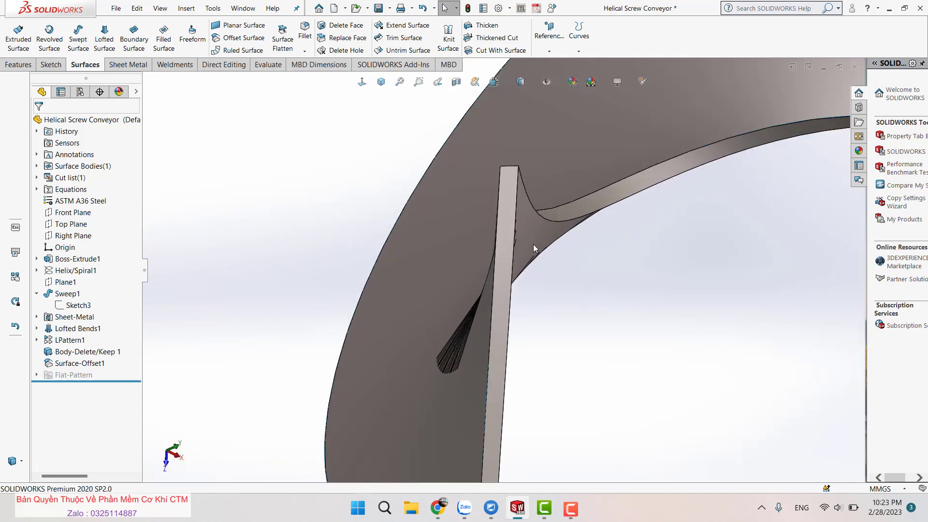
{"action": "left_click", "coordinate": [530, 238]}
Open the solid body's context menu, then zoom and orbit to inspect the copied surface
{"action": "right_click", "coordinate": [530, 239]}
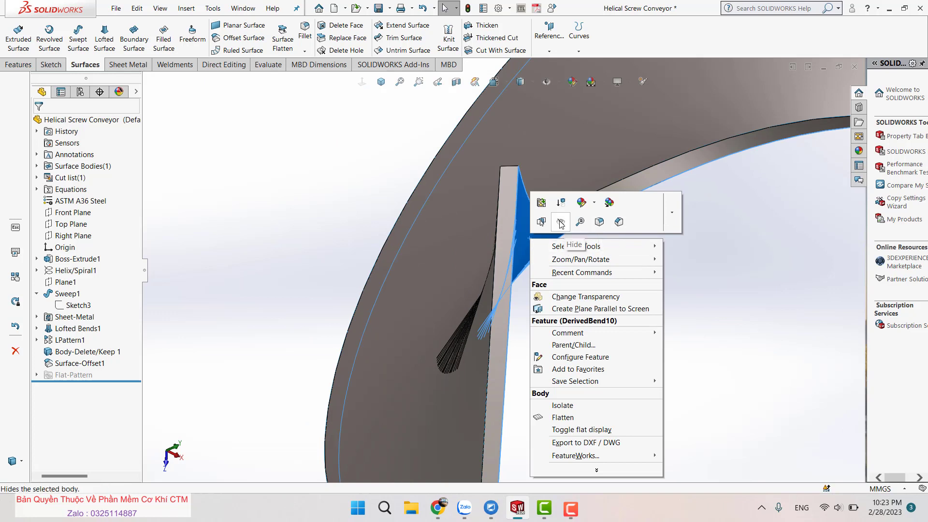
{"action": "key", "text": "Escape"}
{"action": "scroll", "coordinate": [580, 286], "scroll_direction": "up", "scroll_amount": 5}
{"action": "scroll", "coordinate": [579, 285], "scroll_direction": "up", "scroll_amount": 3}
{"action": "scroll", "coordinate": [652, 261], "scroll_direction": "down", "scroll_amount": 3}
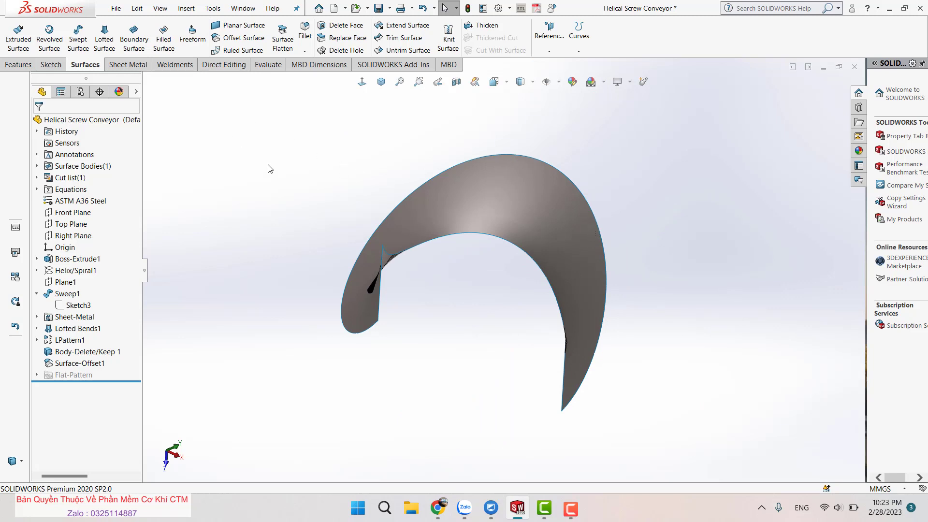
{"action": "middle_click_drag", "start_coordinate": [479, 167], "coordinate": [503, 212]}
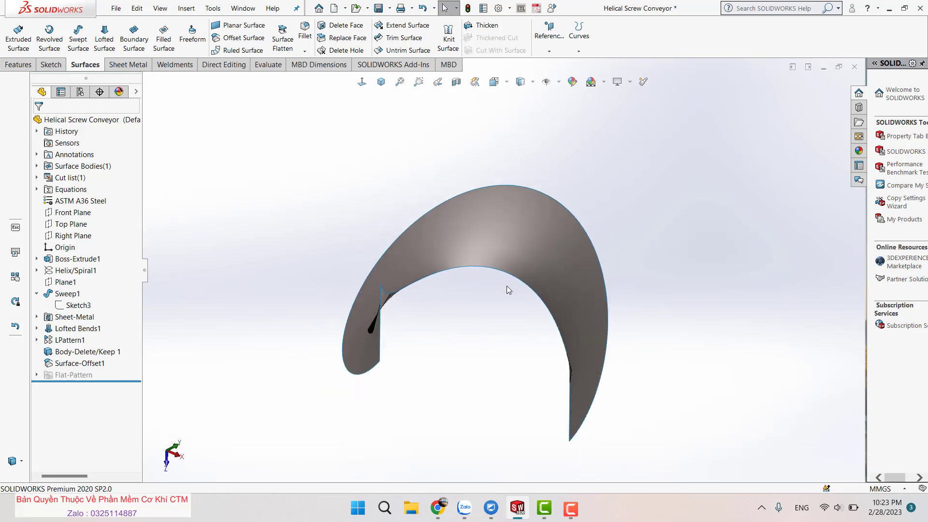
{"action": "scroll", "coordinate": [506, 285], "scroll_direction": "down", "scroll_amount": 3}
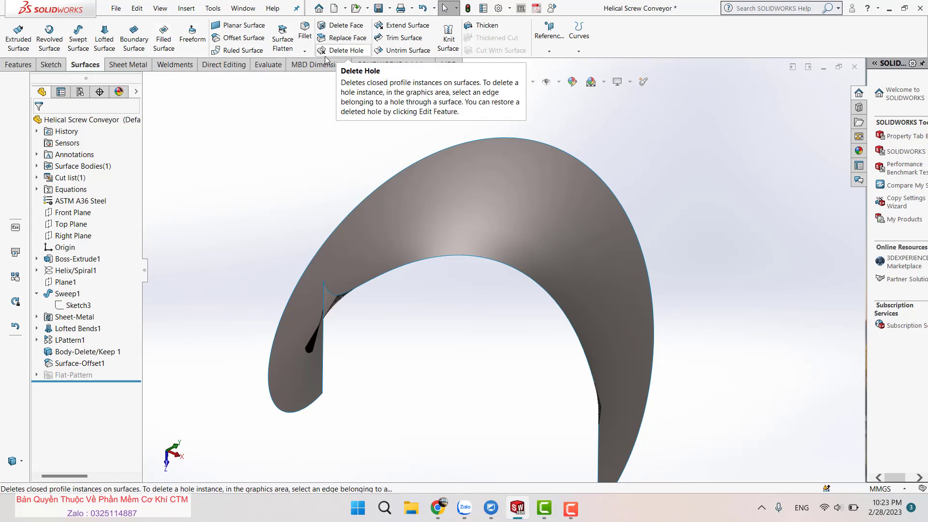
Flatten the copied curved surface, using a corner vertex as the fixed reference
{"action": "left_click", "coordinate": [282, 35]}
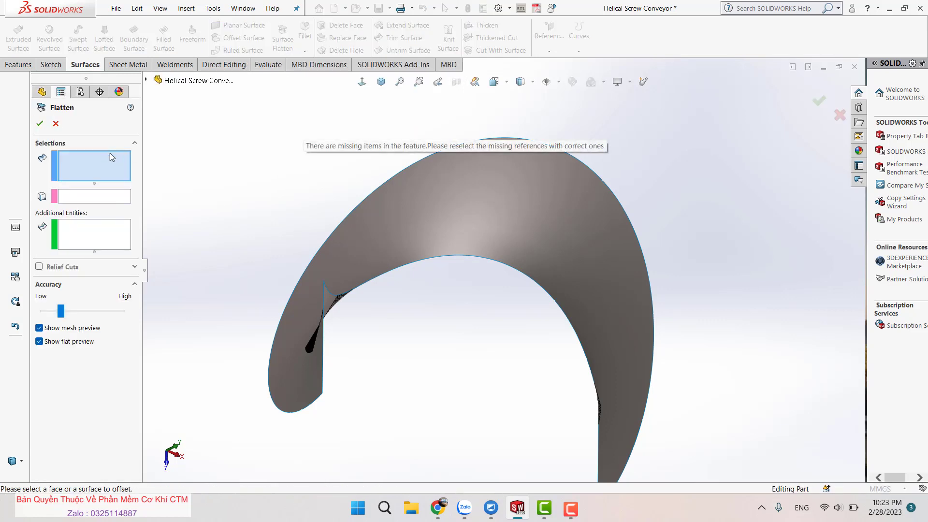
{"action": "left_click", "coordinate": [355, 250]}
{"action": "mouse_move", "coordinate": [350, 228]}
{"action": "middle_mouse_down"}
{"action": "mouse_move", "coordinate": [317, 224]}
{"action": "mouse_move", "coordinate": [288, 352]}
{"action": "mouse_move", "coordinate": [308, 410]}
{"action": "mouse_move", "coordinate": [303, 350]}
{"action": "middle_mouse_up"}
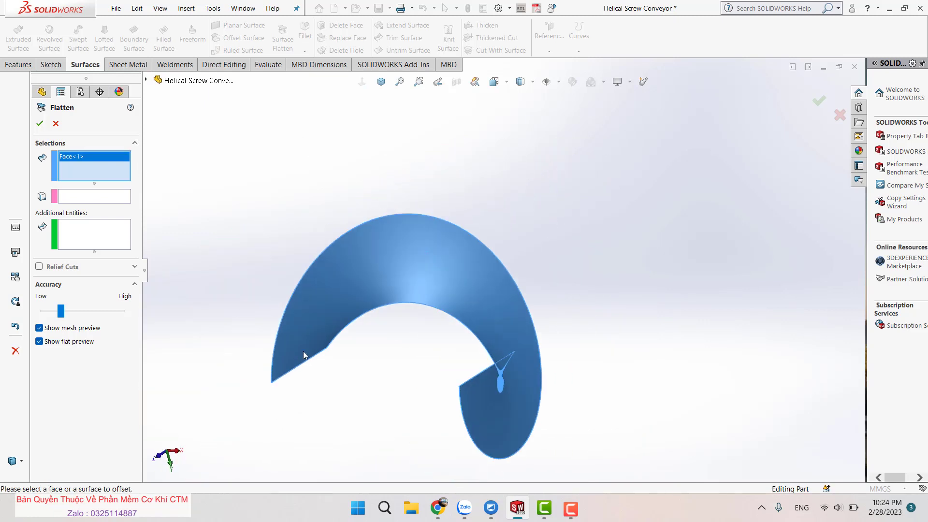
{"action": "scroll", "coordinate": [386, 317], "scroll_direction": "down", "scroll_amount": 5}
{"action": "mouse_move", "coordinate": [386, 316]}
{"action": "middle_mouse_down"}
{"action": "mouse_move", "coordinate": [404, 416]}
{"action": "mouse_move", "coordinate": [505, 393]}
{"action": "middle_mouse_up"}
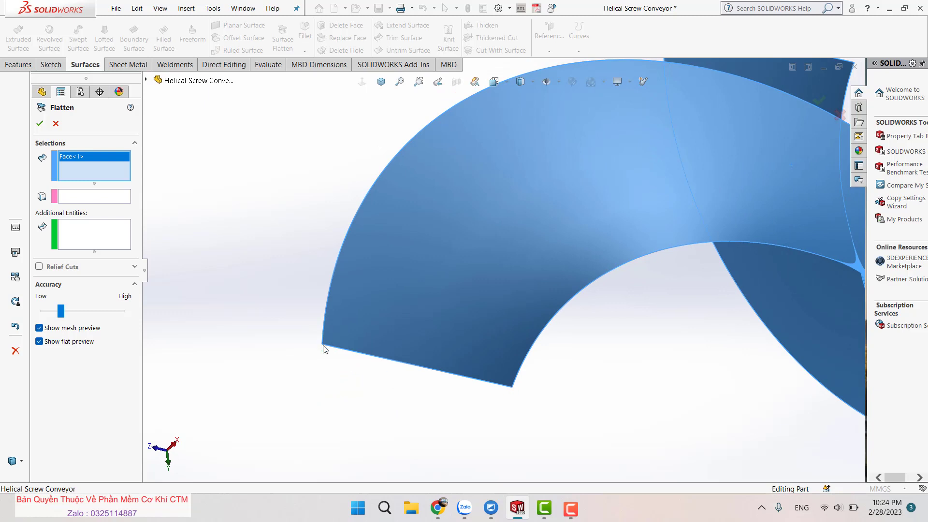
{"action": "left_click", "coordinate": [87, 197]}
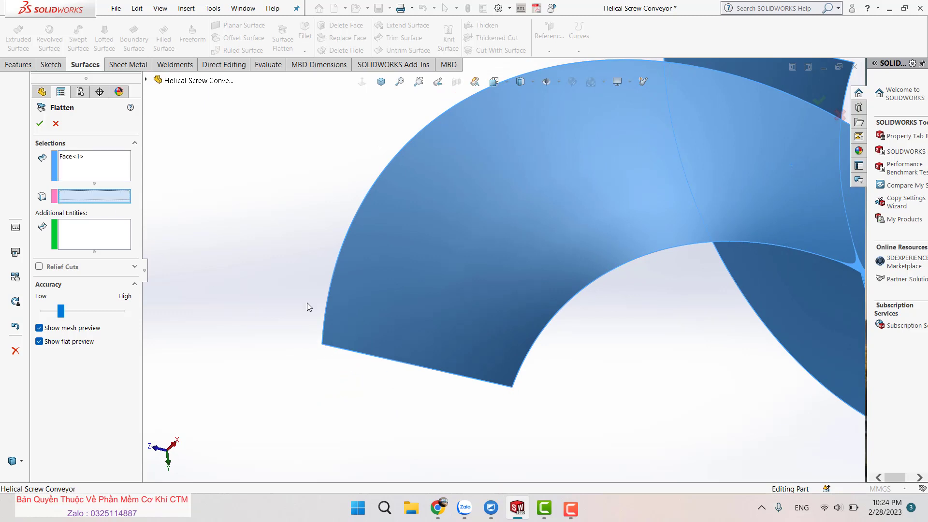
{"action": "mouse_move", "coordinate": [306, 303]}
{"action": "middle_mouse_down"}
{"action": "mouse_move", "coordinate": [300, 187]}
{"action": "mouse_move", "coordinate": [323, 344]}
{"action": "middle_mouse_up"}
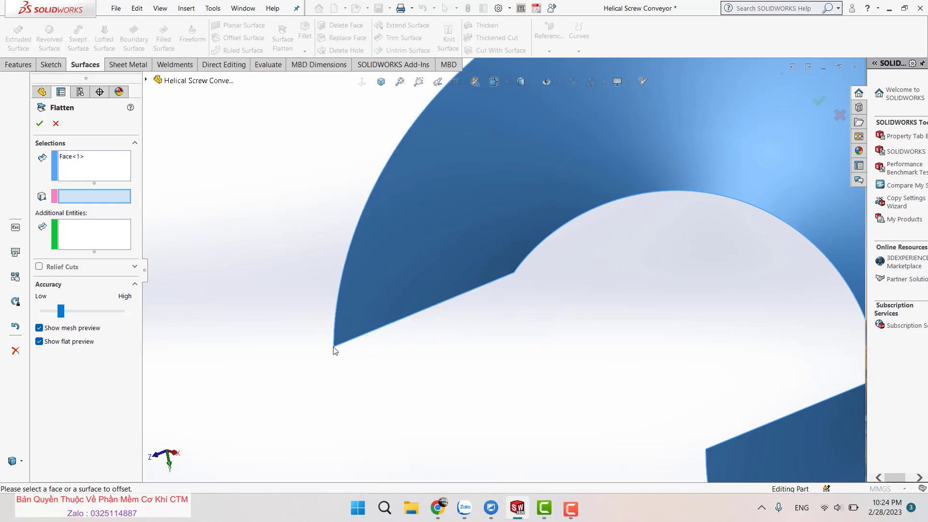
{"action": "left_click", "coordinate": [335, 346]}
Hide the leftover curved surface and view the flattened ring face-on
{"action": "key", "text": "f"}
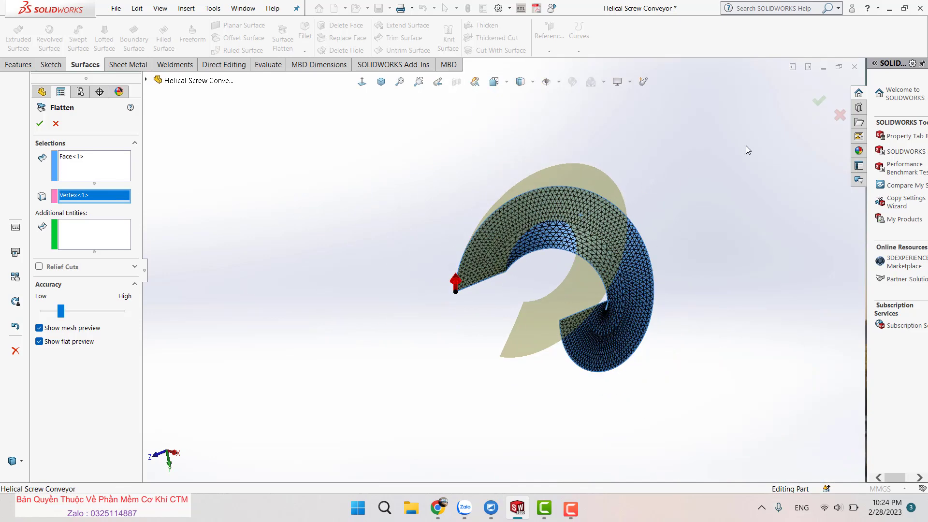
{"action": "middle_click_drag", "start_coordinate": [729, 246], "coordinate": [561, 251]}
{"action": "left_click", "coordinate": [555, 231]}
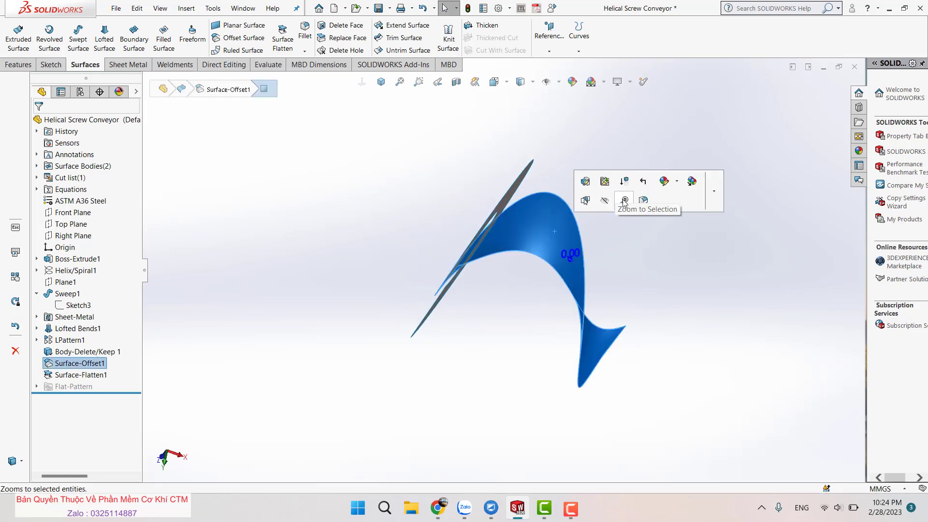
{"action": "left_click", "coordinate": [611, 202]}
{"action": "key", "text": "ctrl+8"}
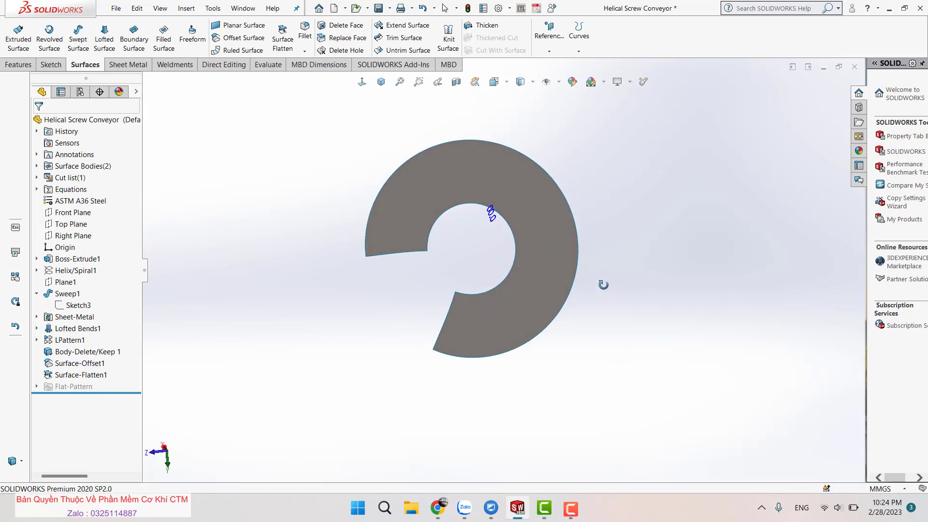
Try knitting the flattened surface, adjusting the tolerance, then cancel the knit
{"action": "left_click", "coordinate": [449, 37]}
{"action": "left_click", "coordinate": [414, 215]}
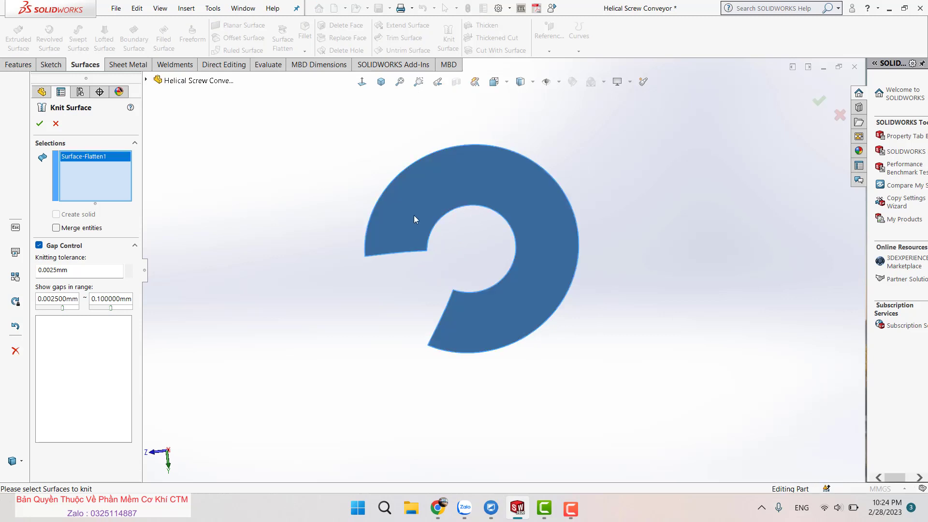
{"action": "mouse_move", "coordinate": [413, 215]}
{"action": "middle_mouse_down"}
{"action": "mouse_move", "coordinate": [431, 155]}
{"action": "mouse_move", "coordinate": [474, 254]}
{"action": "middle_mouse_up"}
{"action": "scroll", "coordinate": [474, 251], "scroll_direction": "down", "scroll_amount": 4}
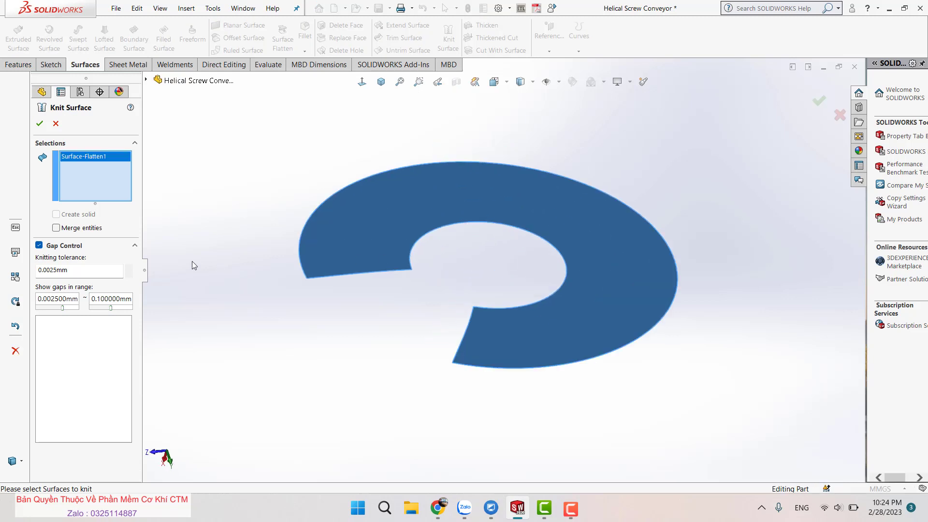
{"action": "double_click", "coordinate": [95, 272]}
{"action": "left_click", "coordinate": [38, 269]}
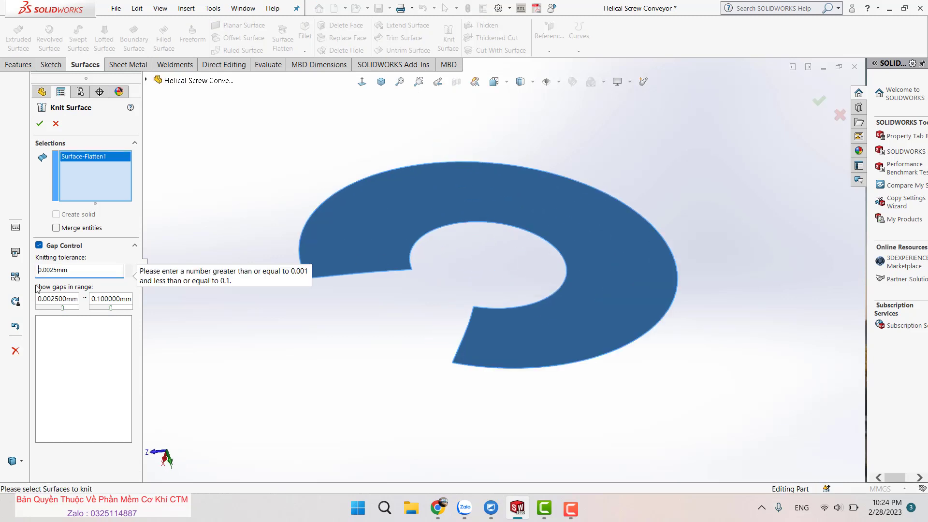
{"action": "double_click", "coordinate": [88, 275]}
{"action": "left_click", "coordinate": [57, 124]}
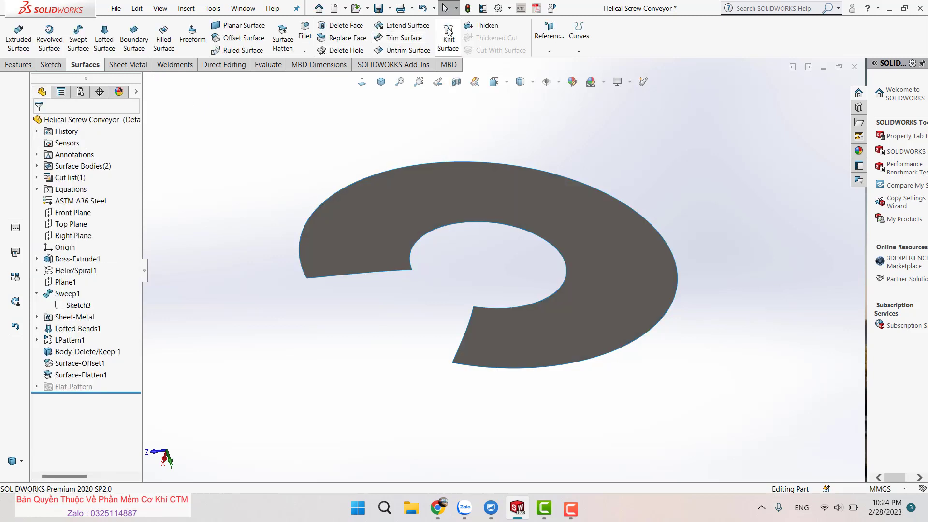
Thicken Surface-Flatten1 by 4 mm to one side into a solid blank
{"action": "left_click", "coordinate": [483, 25]}
{"action": "left_click", "coordinate": [354, 220]}
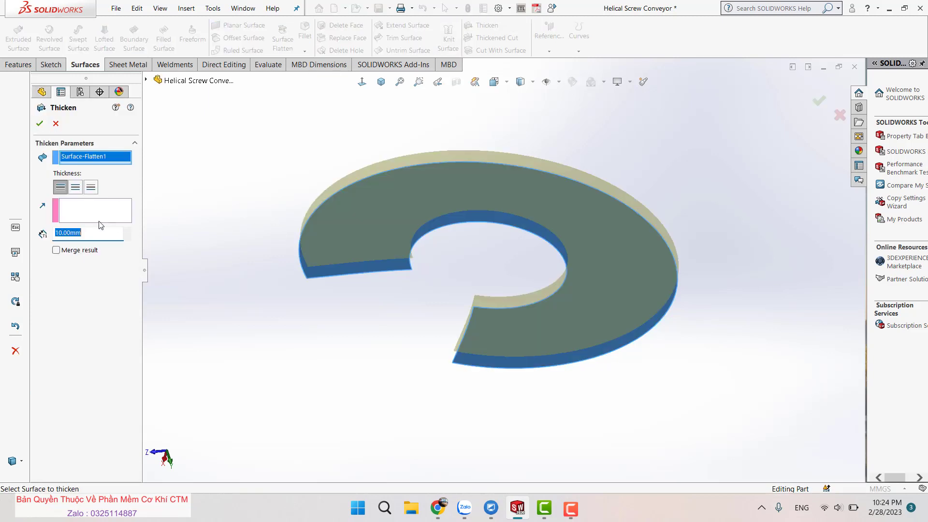
{"action": "type", "text": "4"}
{"action": "key", "text": "Return"}
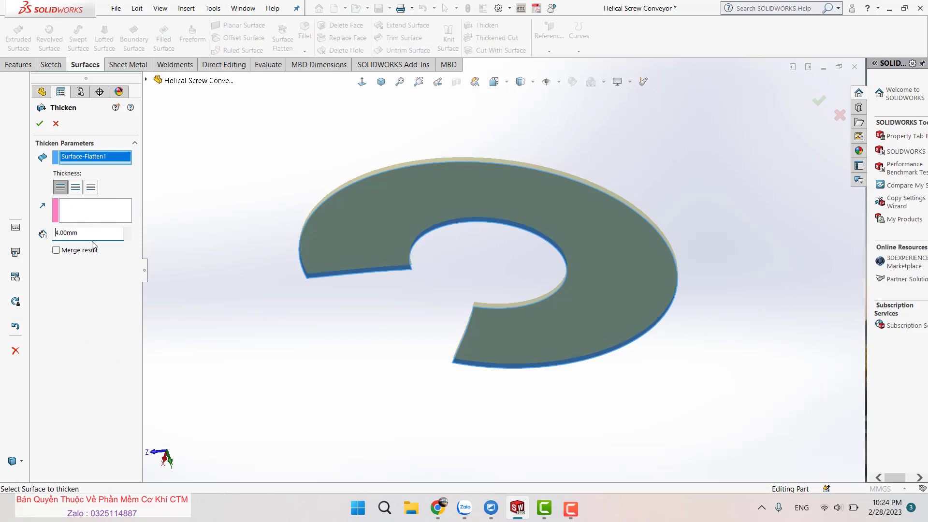
{"action": "left_click", "coordinate": [91, 187]}
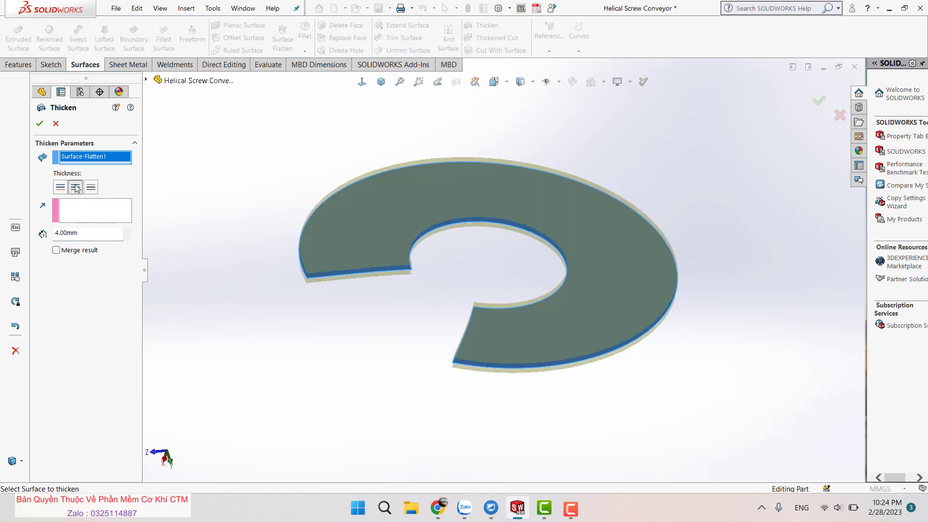
{"action": "left_click", "coordinate": [90, 190]}
{"action": "left_click", "coordinate": [40, 124]}
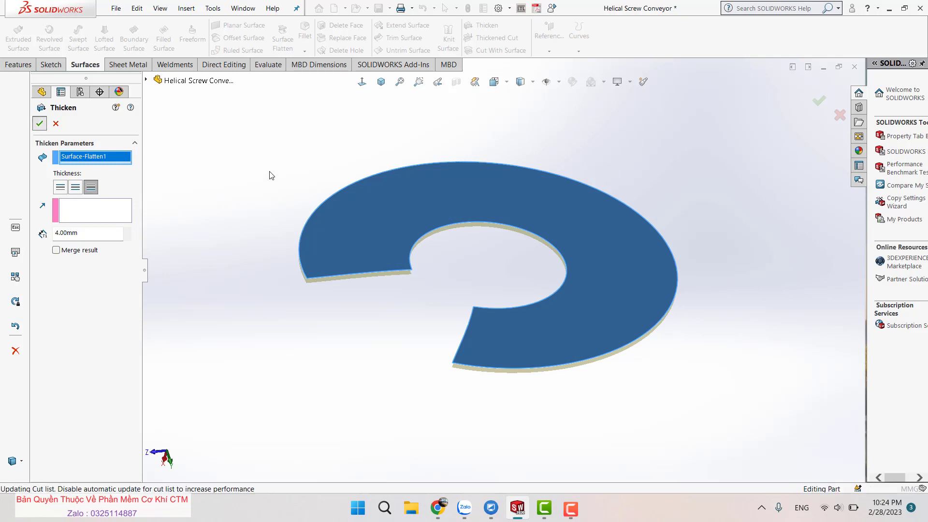
{"action": "mouse_move", "coordinate": [279, 162]}
{"action": "middle_mouse_down"}
{"action": "mouse_move", "coordinate": [331, 288]}
{"action": "mouse_move", "coordinate": [304, 290]}
{"action": "middle_mouse_up"}
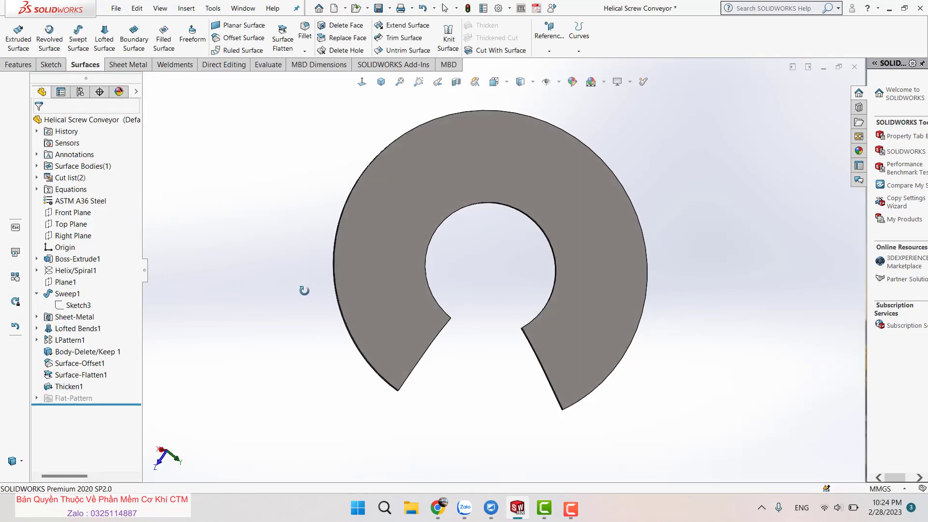
Show hidden bodies and orbit to compare the thickened ring with the helical flight
{"action": "key", "text": "ctrl+8"}
{"action": "right_click", "coordinate": [271, 273]}
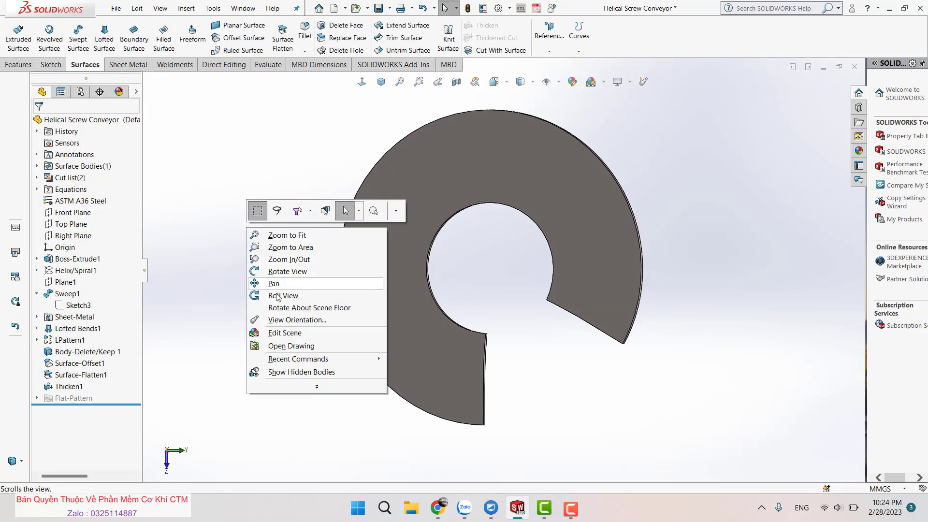
{"action": "left_click", "coordinate": [320, 360]}
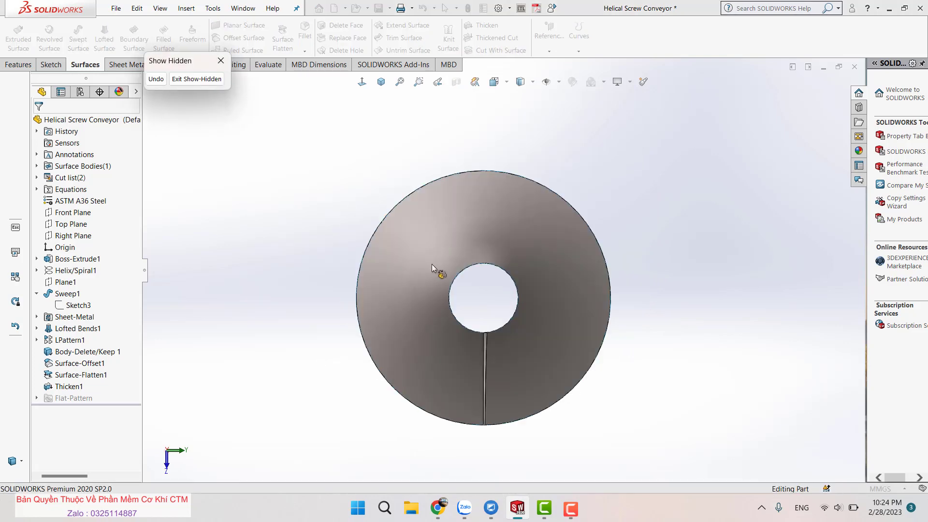
{"action": "middle_click_drag", "start_coordinate": [274, 248], "coordinate": [410, 289]}
{"action": "key", "text": "Escape"}
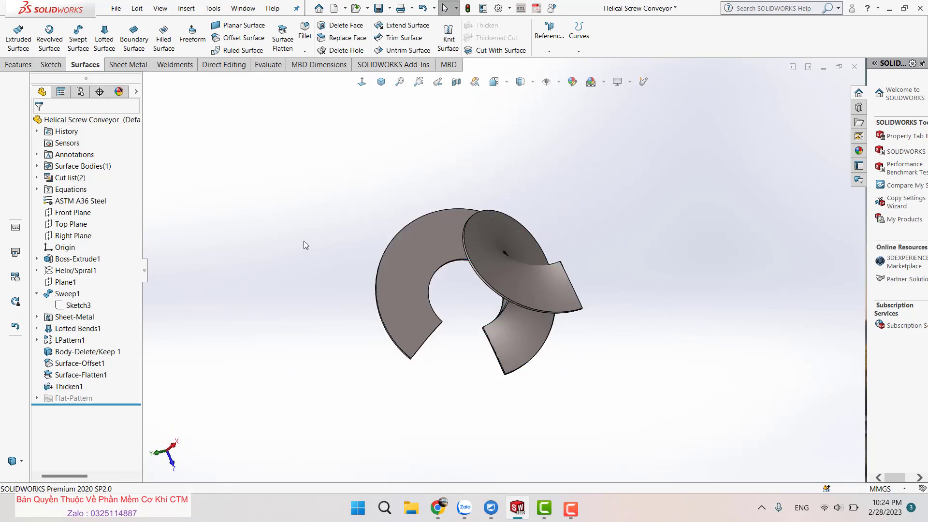
{"action": "mouse_move", "coordinate": [303, 241]}
{"action": "middle_mouse_down"}
{"action": "mouse_move", "coordinate": [563, 304]}
{"action": "mouse_move", "coordinate": [374, 234]}
{"action": "middle_mouse_up"}
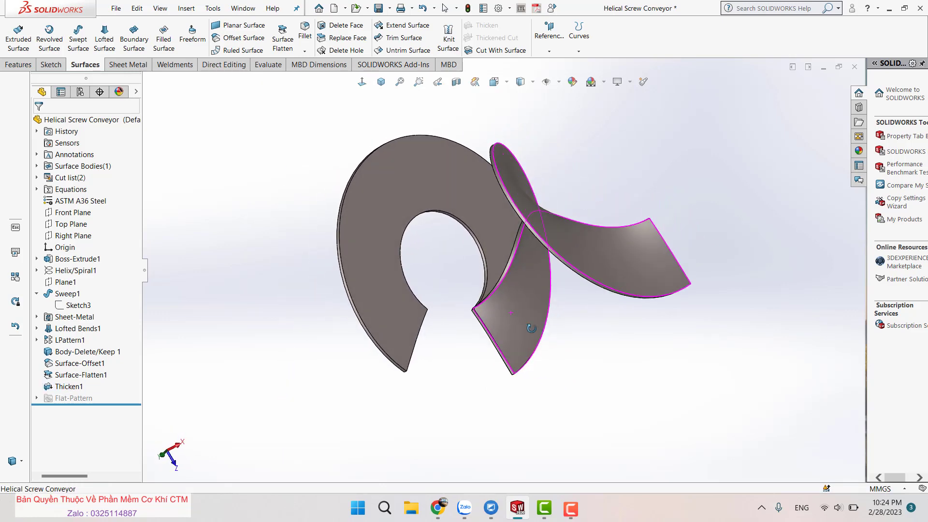
{"action": "left_click", "coordinate": [374, 234]}
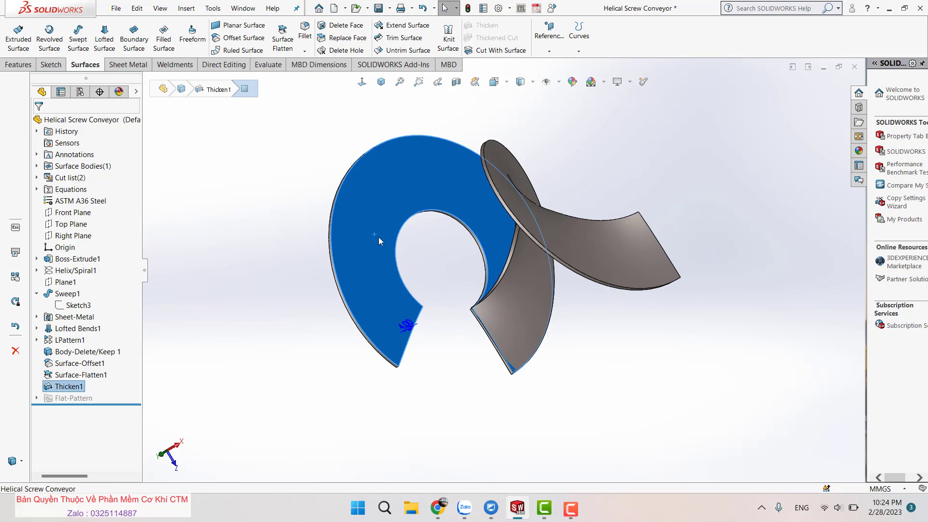
{"action": "left_click", "coordinate": [319, 303]}
{"action": "middle_click_drag", "start_coordinate": [519, 287], "coordinate": [600, 179]}
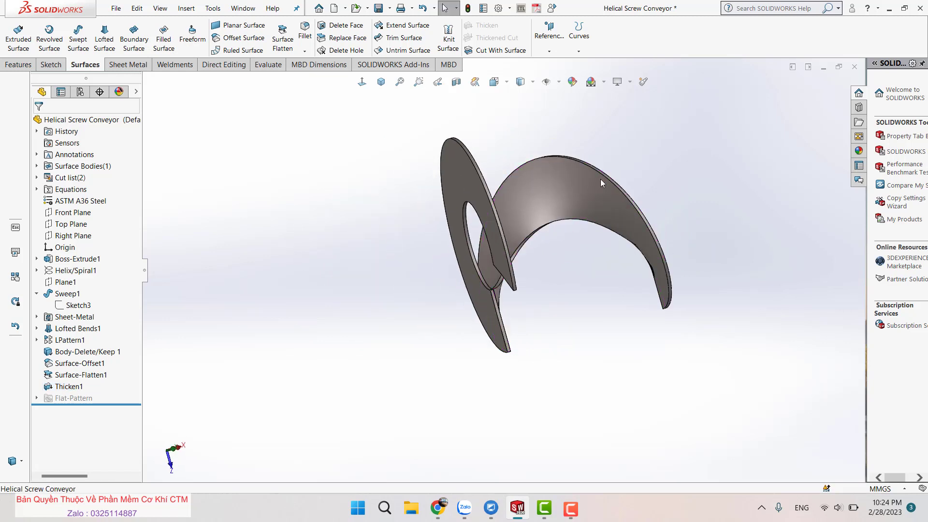
Hide the helical flight body and turn the view normal to the ring face
{"action": "left_click", "coordinate": [580, 190]}
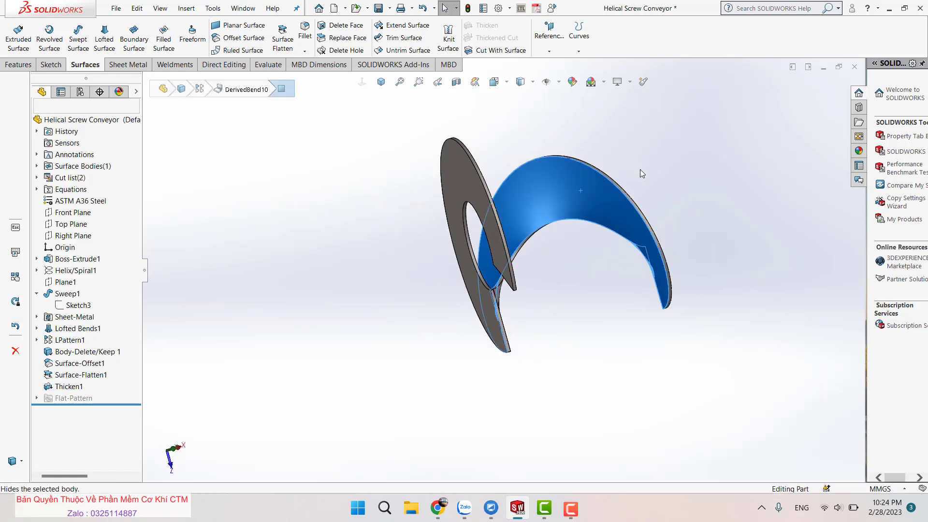
{"action": "left_click", "coordinate": [639, 168]}
{"action": "key", "text": "ctrl+8"}
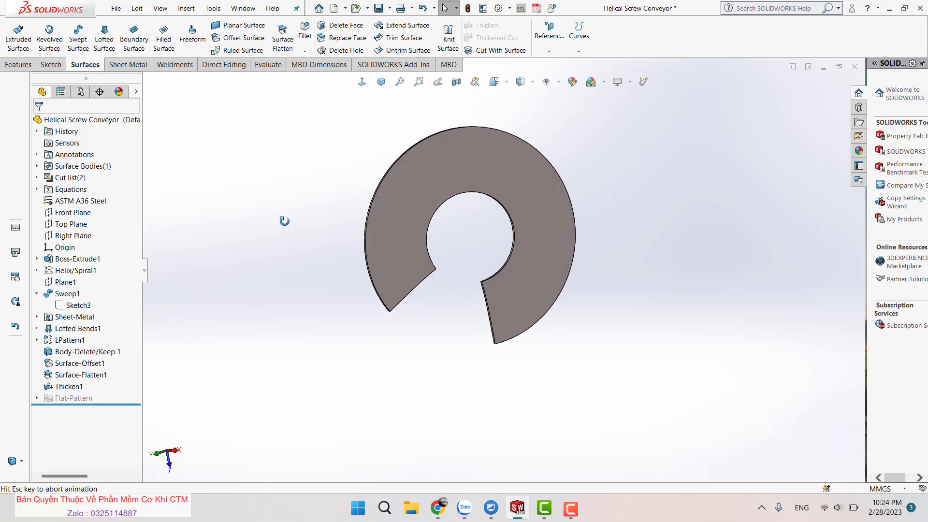
{"action": "scroll", "coordinate": [442, 207], "scroll_direction": "up", "scroll_amount": 2}
{"action": "middle_click_drag", "start_coordinate": [468, 225], "coordinate": [451, 195]}
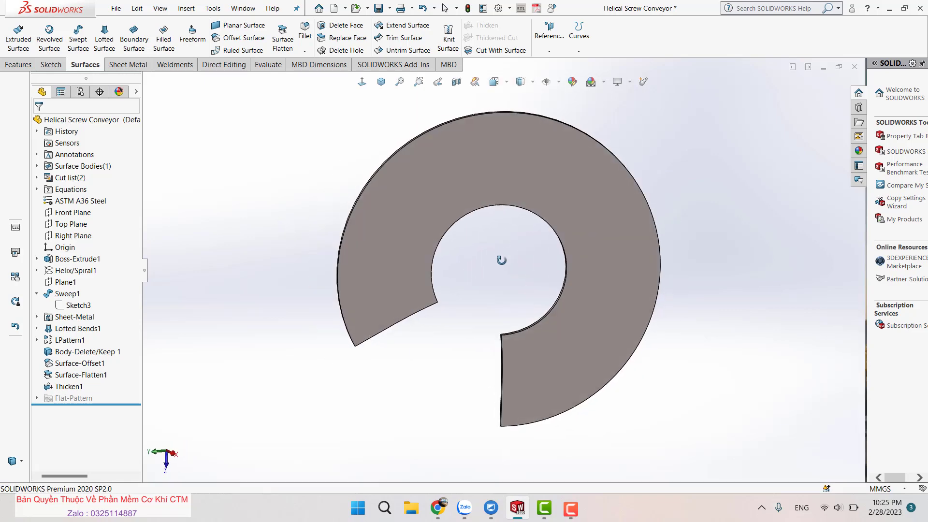
{"action": "left_click", "coordinate": [451, 195]}
{"action": "key", "text": "ctrl+8"}
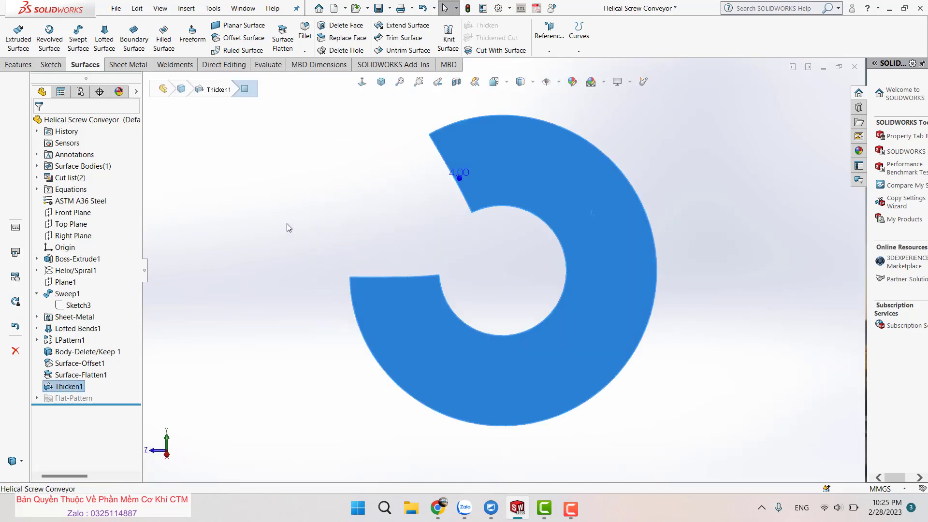
{"action": "left_click", "coordinate": [273, 181]}
Save As 'Flat pattern - Helical Screw Conveyor' with file type Dxf (*.dxf)
{"action": "left_click", "coordinate": [388, 13]}
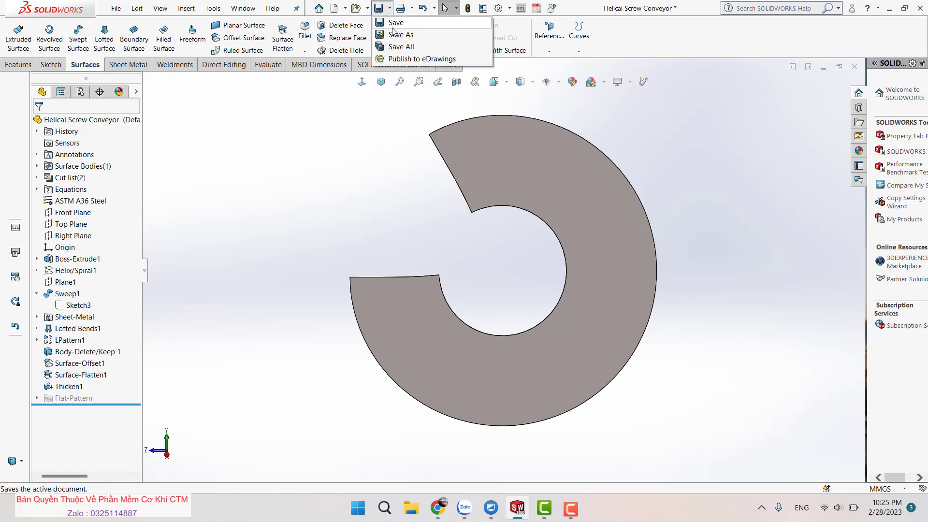
{"action": "left_click", "coordinate": [390, 33]}
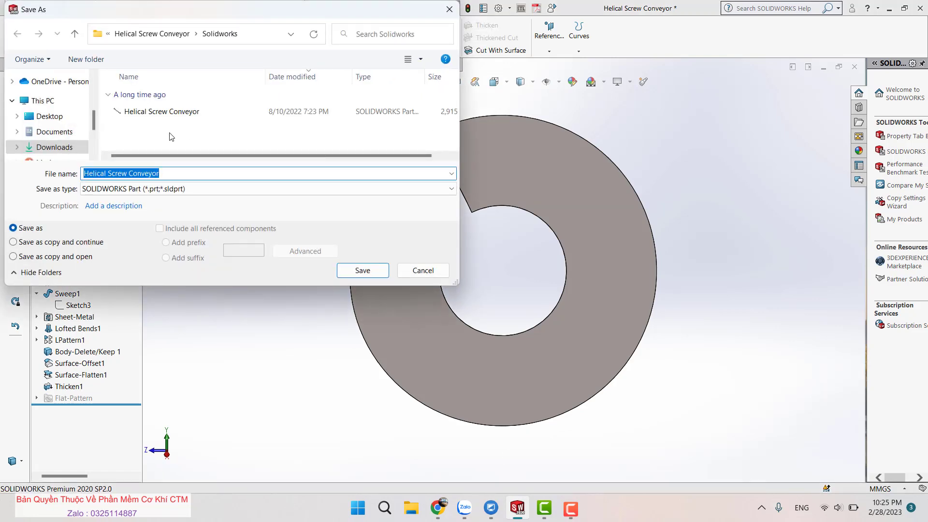
{"action": "left_click", "coordinate": [156, 189]}
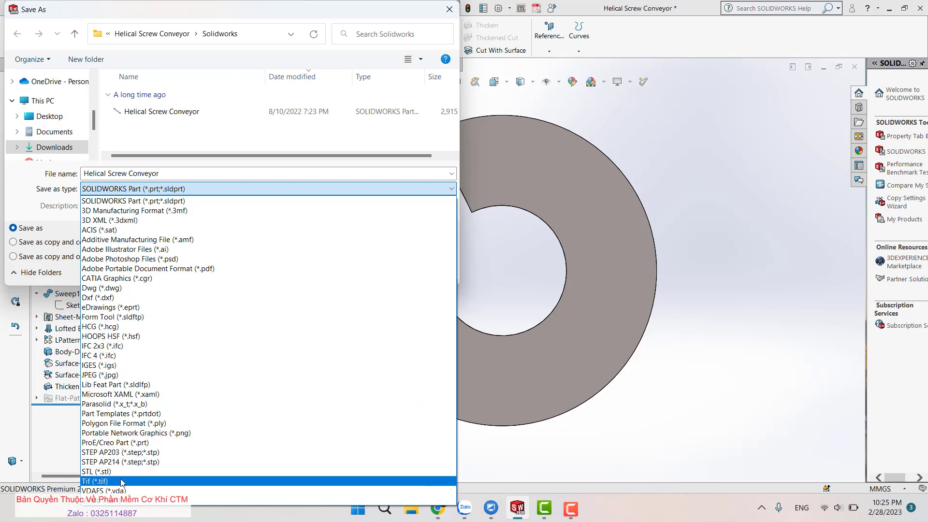
{"action": "left_click", "coordinate": [112, 298]}
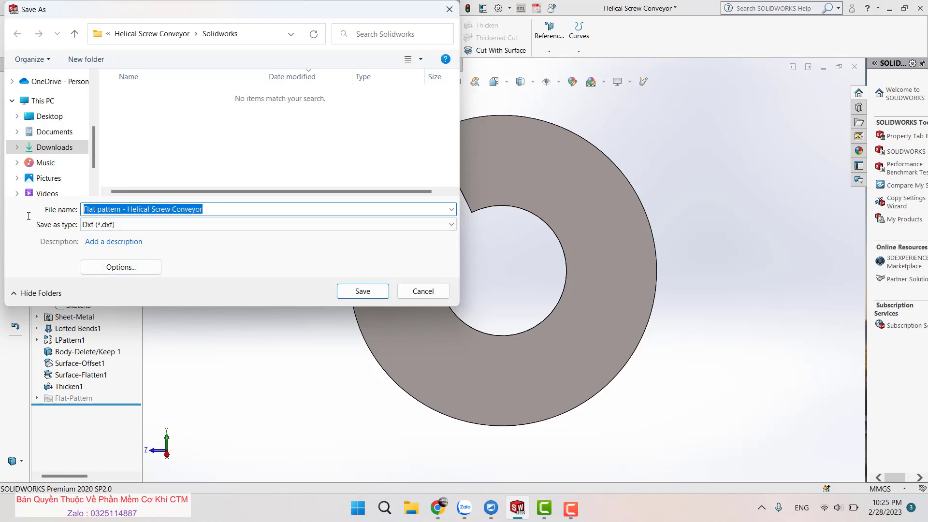
{"action": "left_click", "coordinate": [370, 288]}
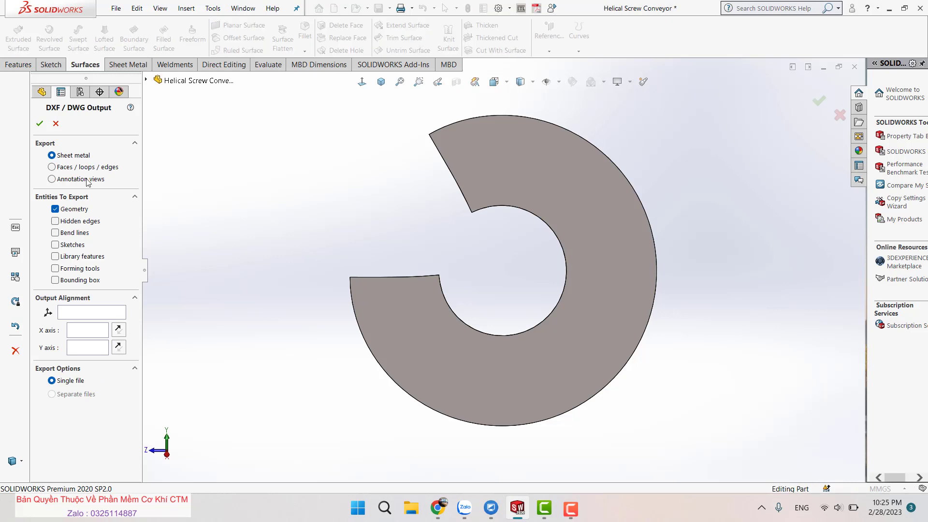
Export the ring face via Faces/loops/edges and save the cleaned-up DXF outline
{"action": "left_click", "coordinate": [52, 167]}
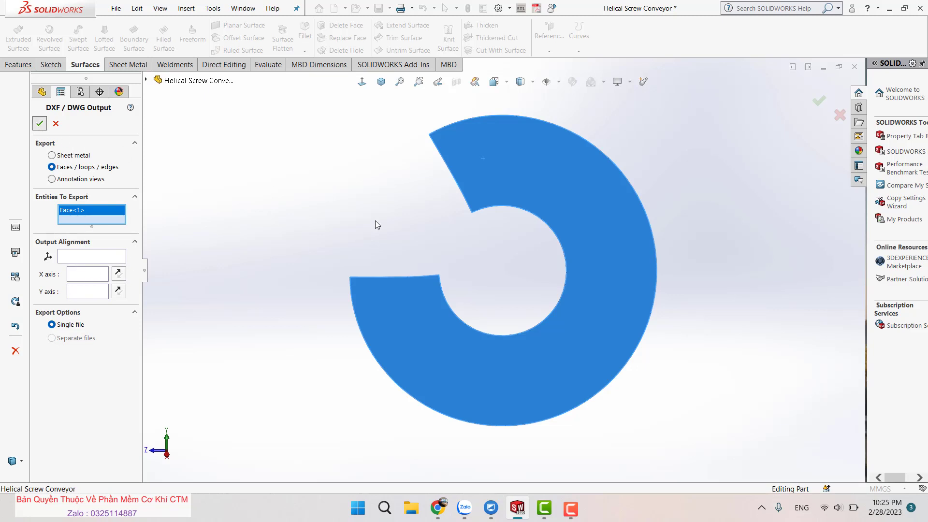
{"action": "key", "text": "Return"}
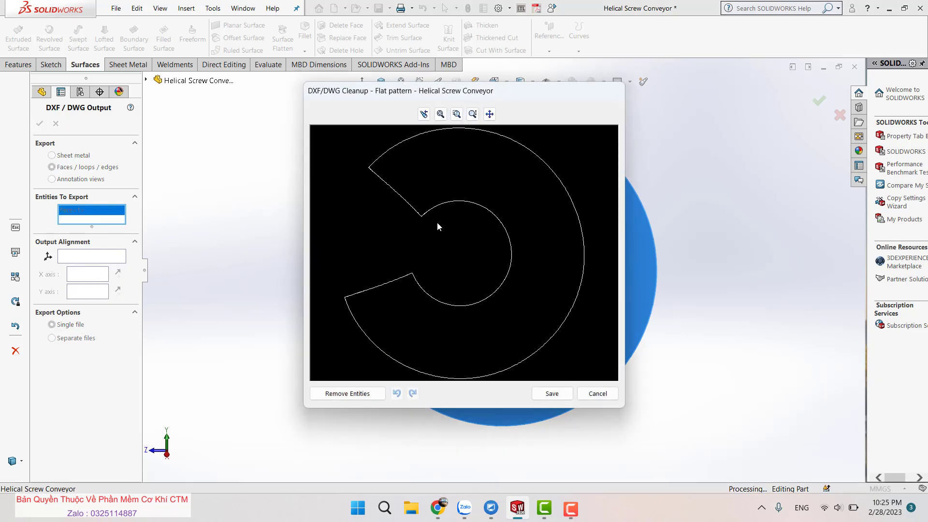
{"action": "left_click", "coordinate": [554, 392]}
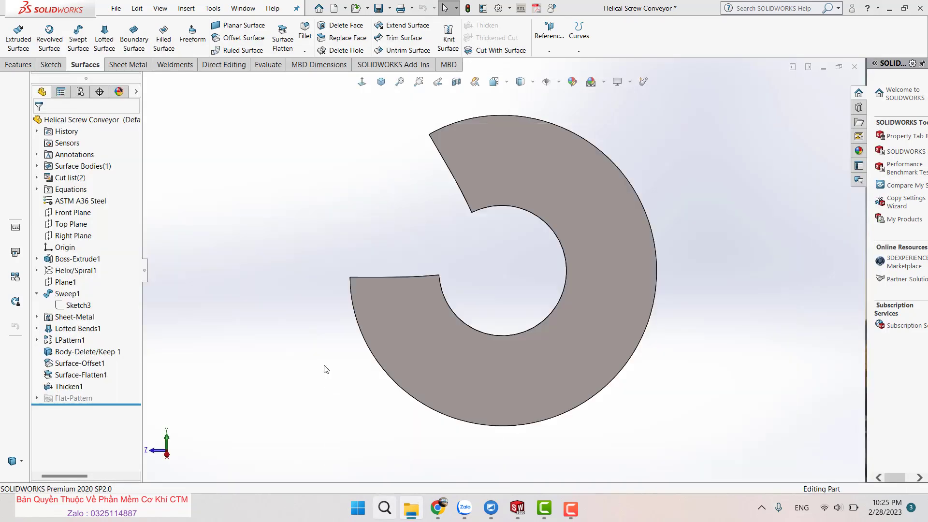
{"action": "left_click", "coordinate": [377, 380]}
Open 'Flat pattern - Helical Screw Conveyor.DXF' from Downloads > Helical Screw Conveyor > Solidworks with AutoCAD Mechanical 2021
{"action": "left_click", "coordinate": [410, 512]}
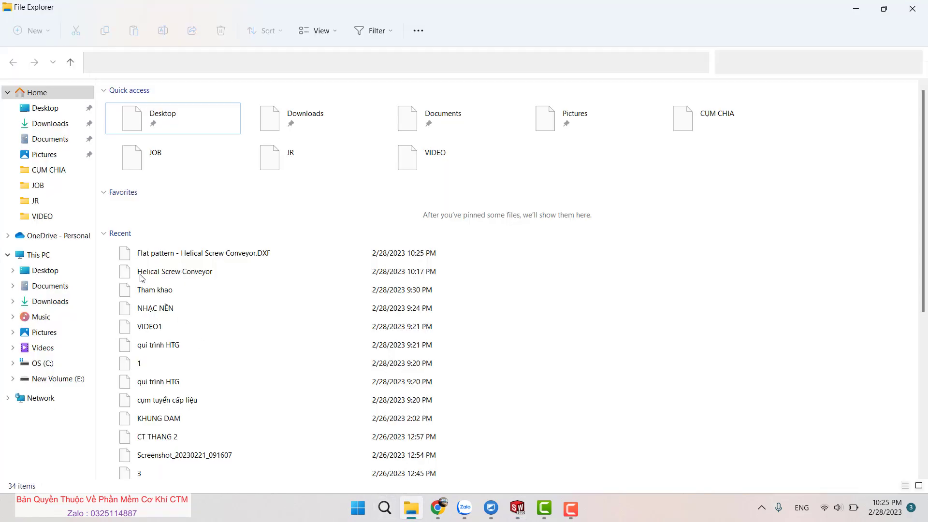
{"action": "left_click", "coordinate": [38, 300]}
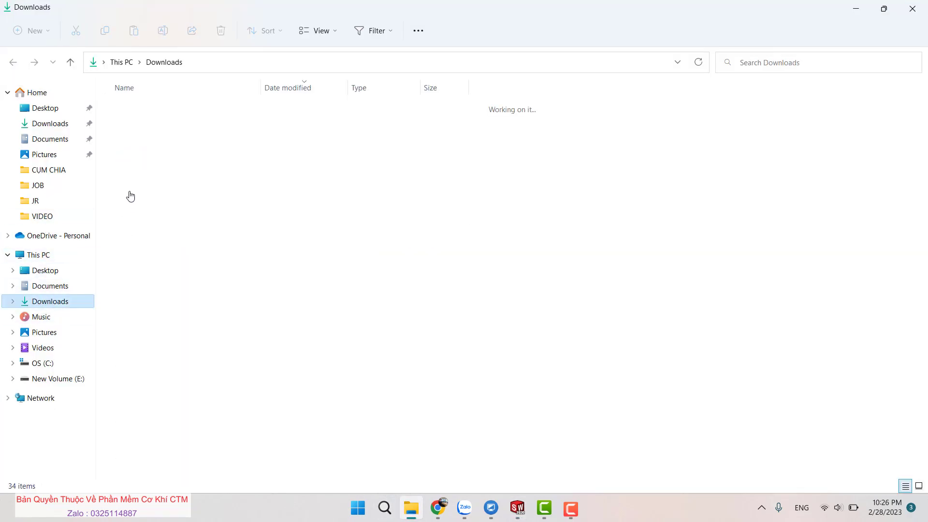
{"action": "double_click", "coordinate": [158, 124]}
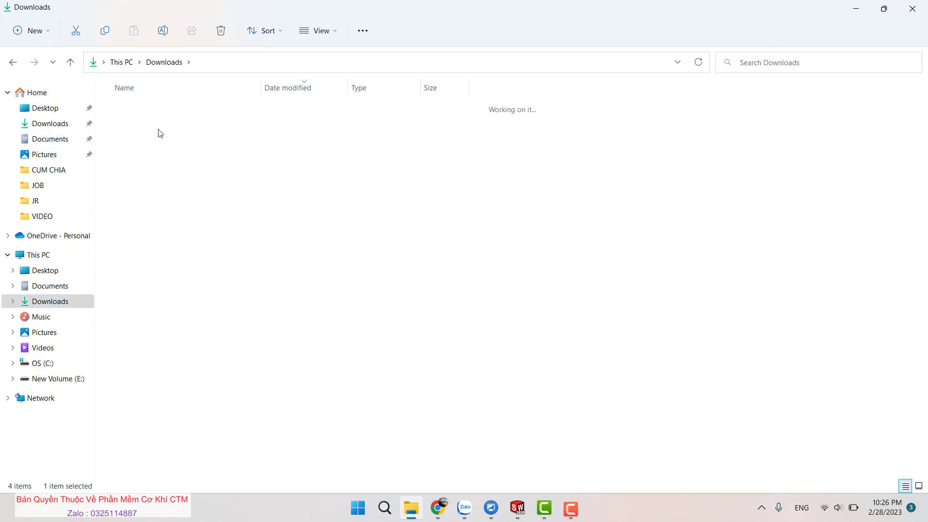
{"action": "double_click", "coordinate": [147, 124]}
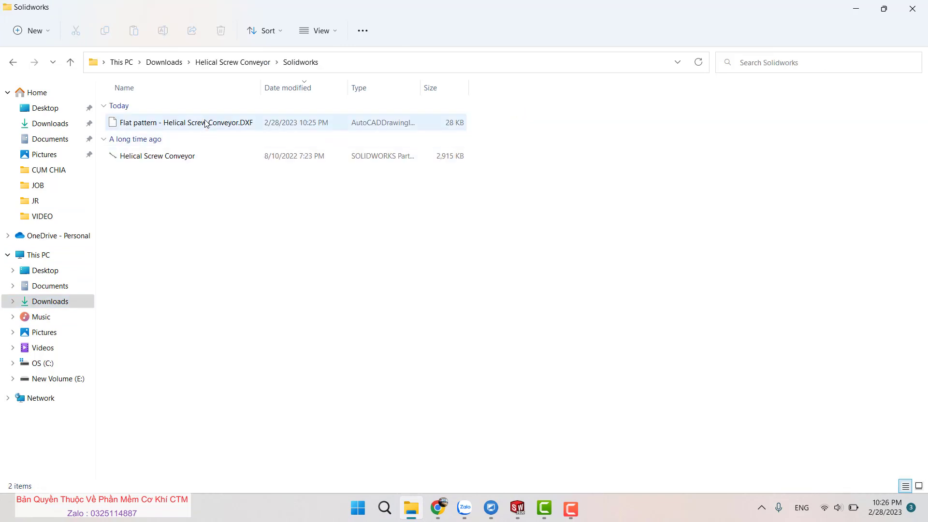
{"action": "right_click", "coordinate": [205, 123]}
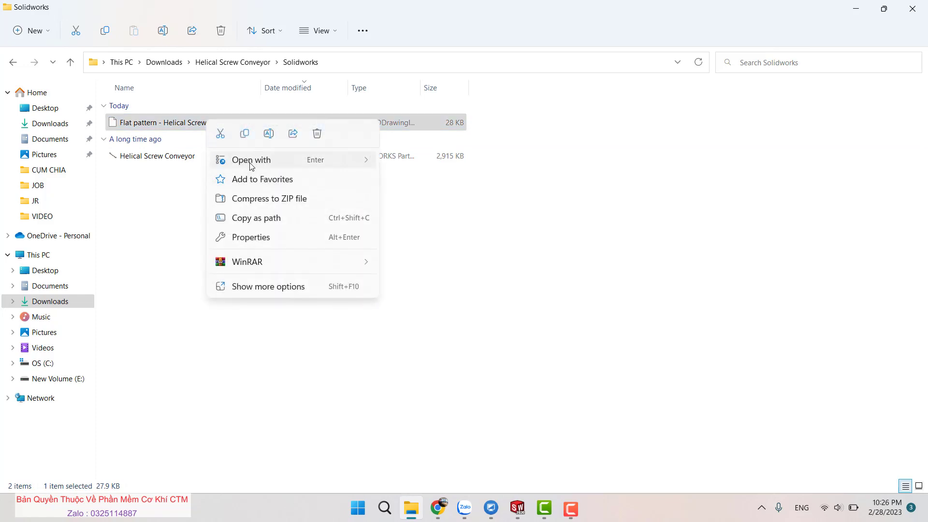
{"action": "mouse_move", "coordinate": [251, 159]}
{"action": "left_click", "coordinate": [414, 164]}
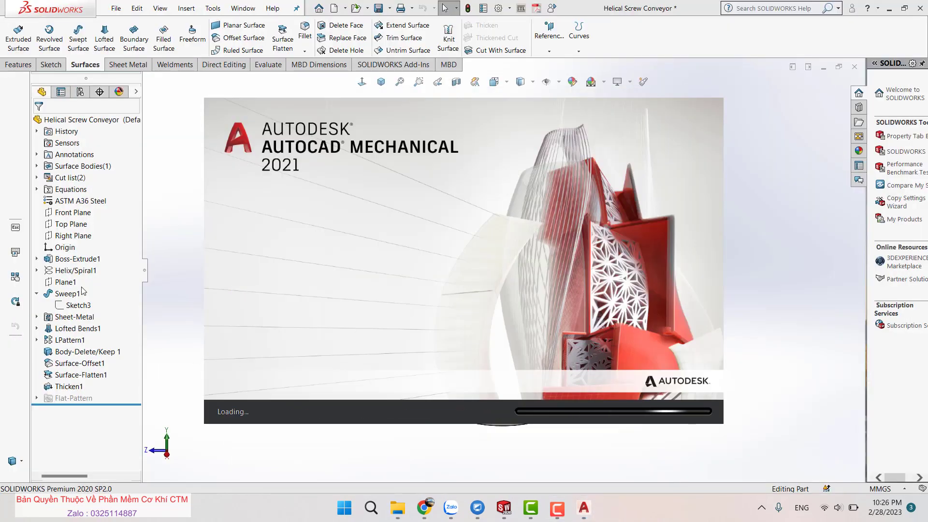
{"action": "left_click", "coordinate": [62, 340]}
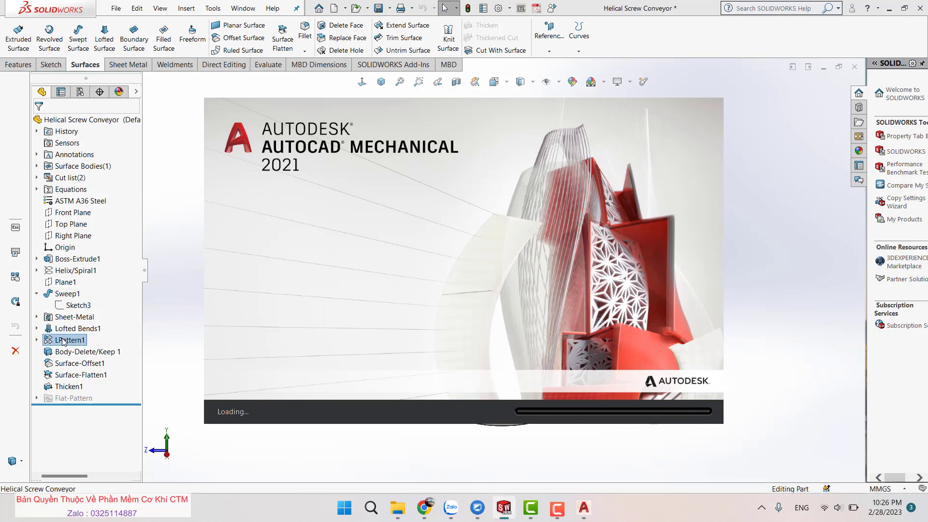
{"action": "left_click", "coordinate": [328, 272]}
{"action": "middle_click_drag", "start_coordinate": [329, 272], "coordinate": [314, 330]}
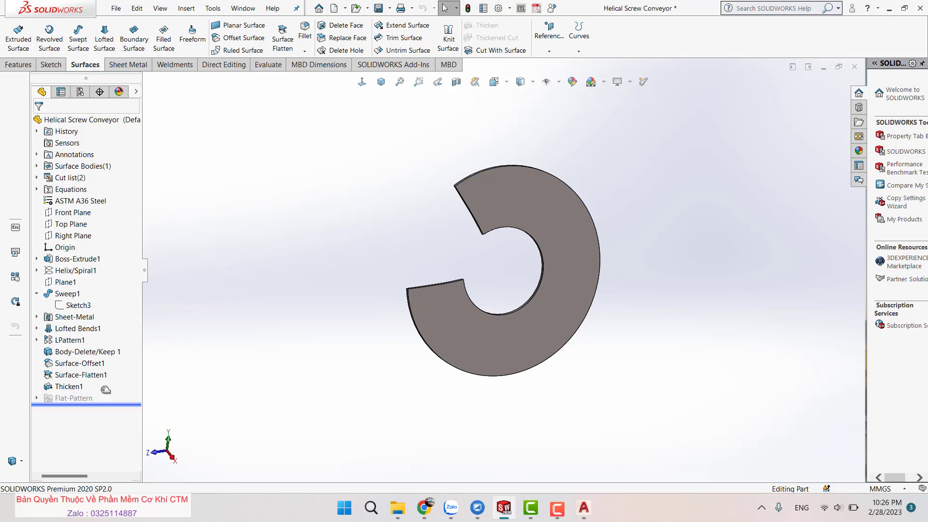
{"action": "left_click_drag", "start_coordinate": [102, 403], "coordinate": [67, 341]}
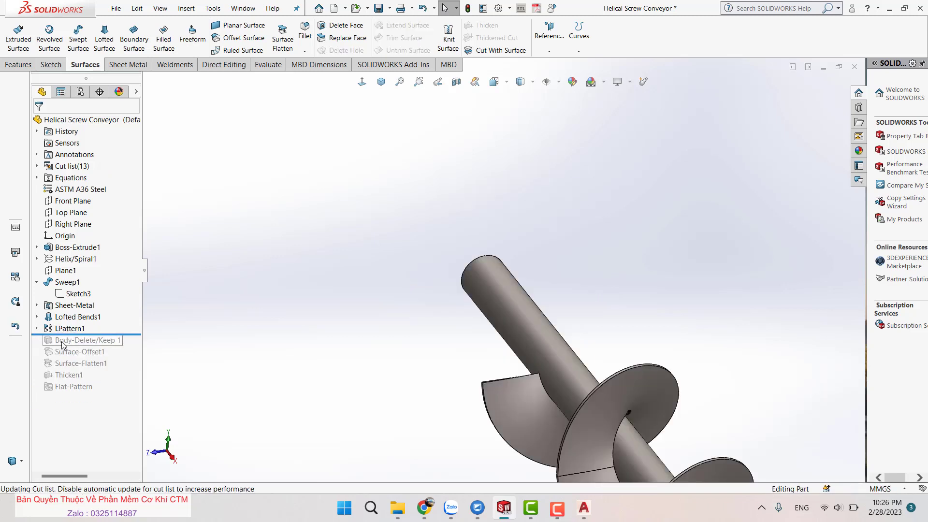
{"action": "left_click", "coordinate": [68, 329]}
{"action": "left_click", "coordinate": [73, 296]}
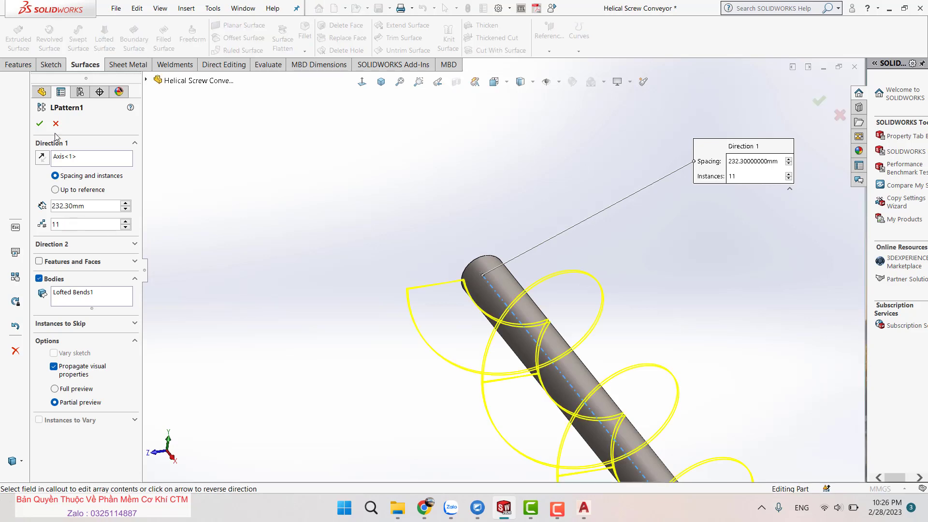
{"action": "left_click", "coordinate": [56, 124]}
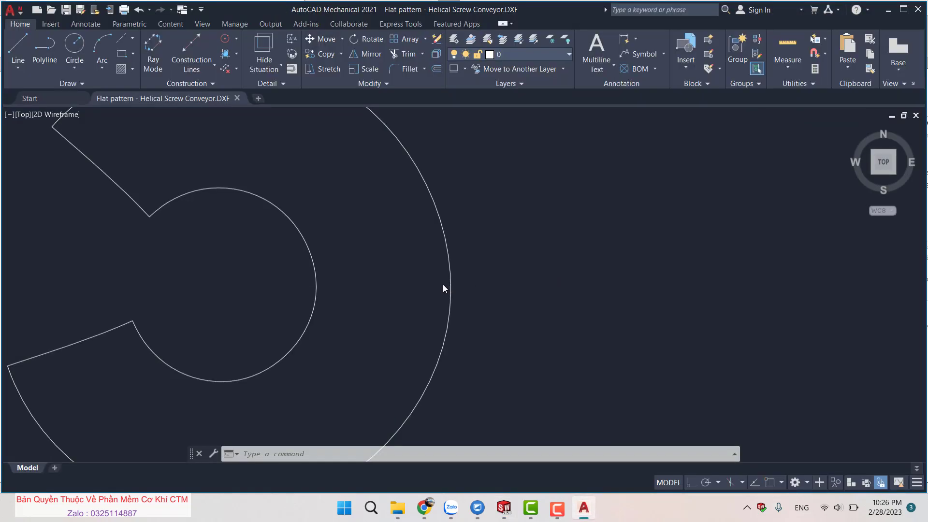
Open the DXF as read-only and zoom and pan until the whole C-shaped blank is centred
{"action": "left_click", "coordinate": [504, 289]}
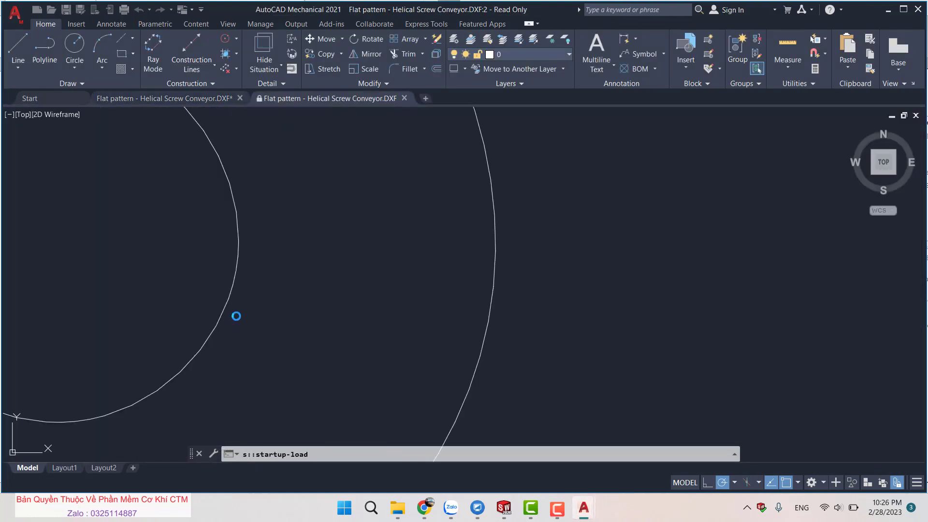
{"action": "scroll", "coordinate": [244, 315], "scroll_direction": "up", "scroll_amount": 5}
{"action": "scroll", "coordinate": [435, 285], "scroll_direction": "down", "scroll_amount": 5}
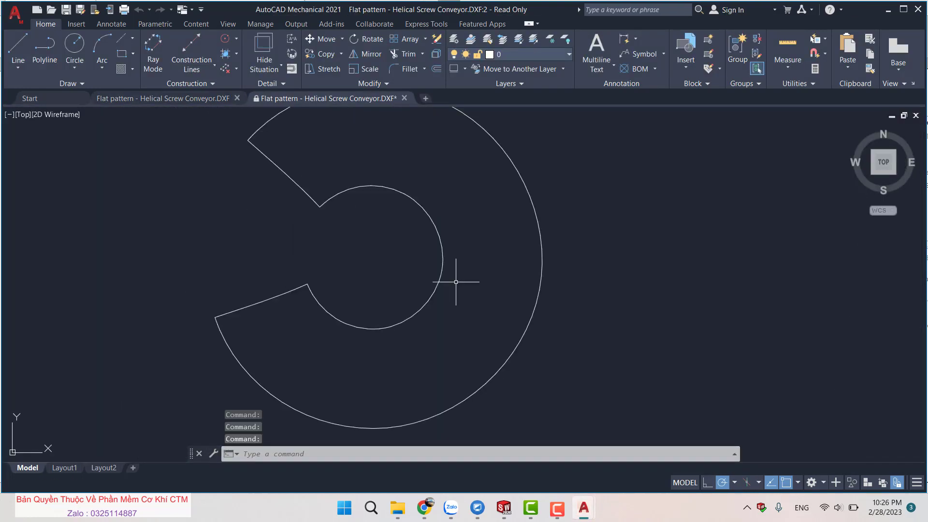
{"action": "scroll", "coordinate": [431, 256], "scroll_direction": "down", "scroll_amount": 2}
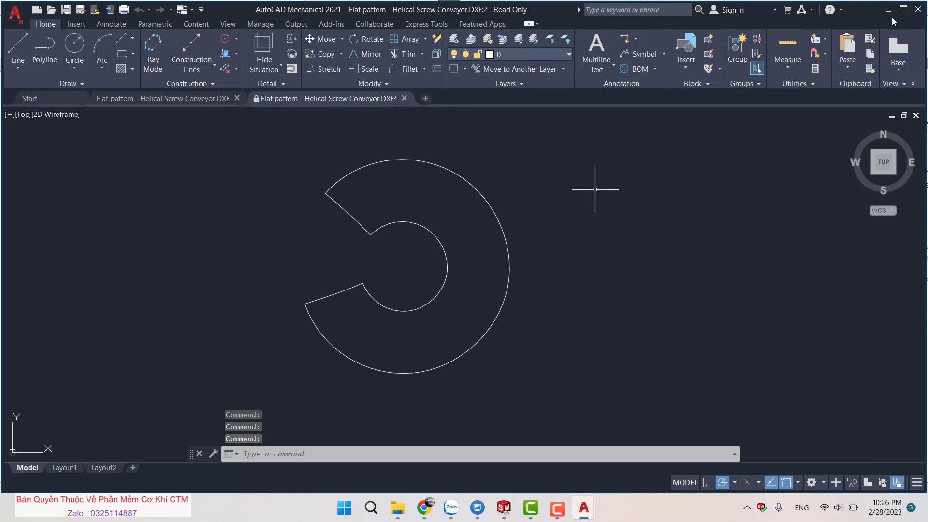
{"action": "mouse_move", "coordinate": [322, 263]}
{"action": "middle_mouse_down"}
{"action": "mouse_move", "coordinate": [365, 245]}
{"action": "mouse_move", "coordinate": [356, 255]}
{"action": "middle_mouse_up"}
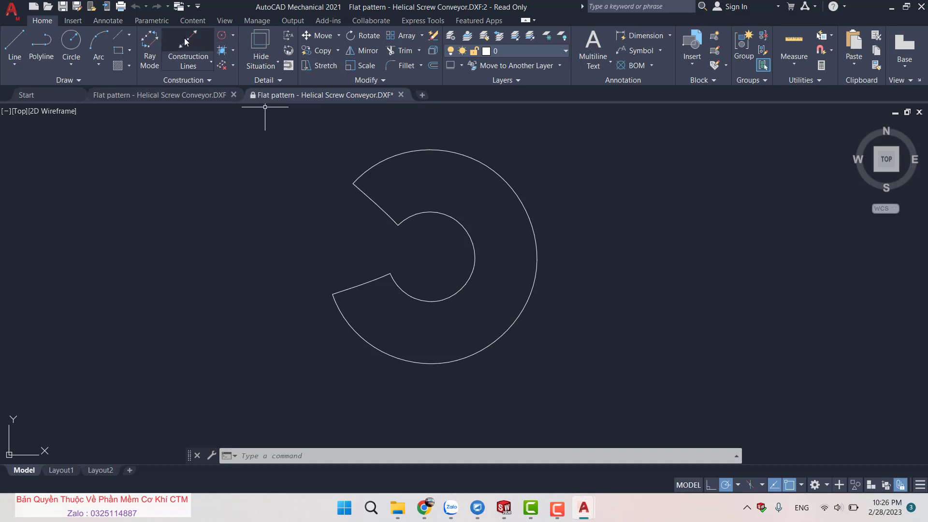
{"action": "scroll", "coordinate": [421, 245], "scroll_direction": "up", "scroll_amount": 3}
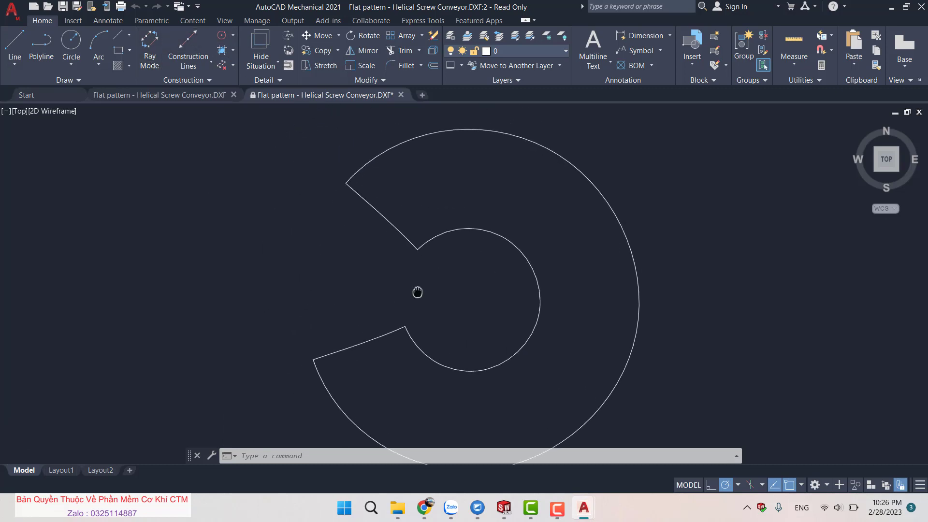
{"action": "scroll", "coordinate": [420, 265], "scroll_direction": "up", "scroll_amount": 2}
{"action": "scroll", "coordinate": [430, 242], "scroll_direction": "down", "scroll_amount": 6}
{"action": "scroll", "coordinate": [415, 212], "scroll_direction": "up", "scroll_amount": 1}
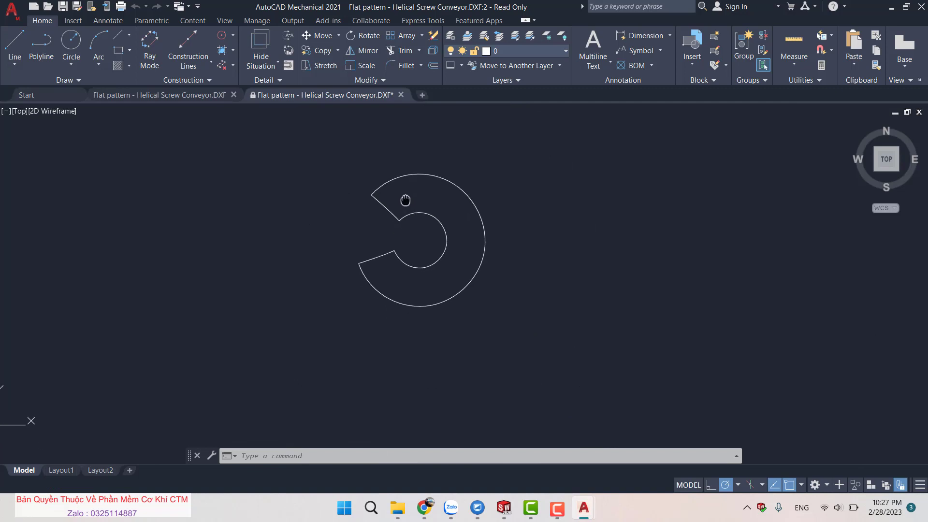
{"action": "scroll", "coordinate": [381, 212], "scroll_direction": "up", "scroll_amount": 2}
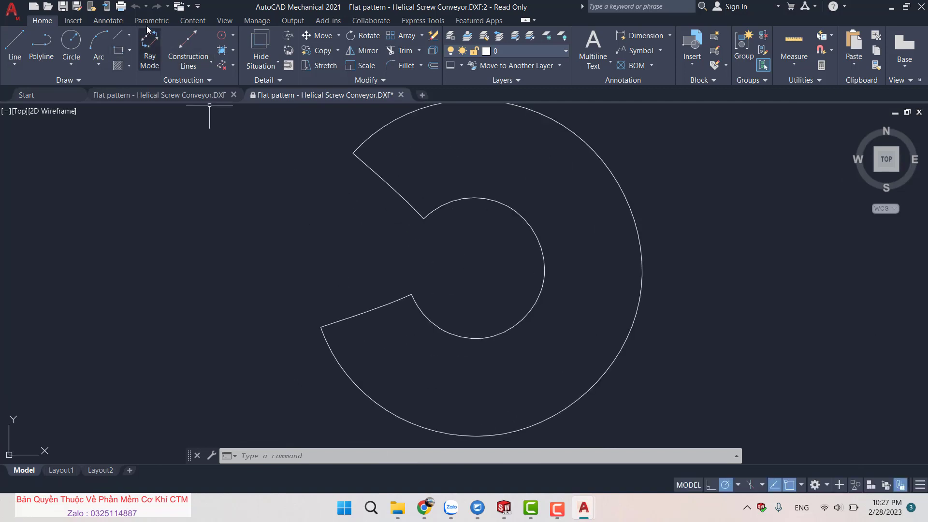
{"action": "left_click", "coordinate": [106, 21]}
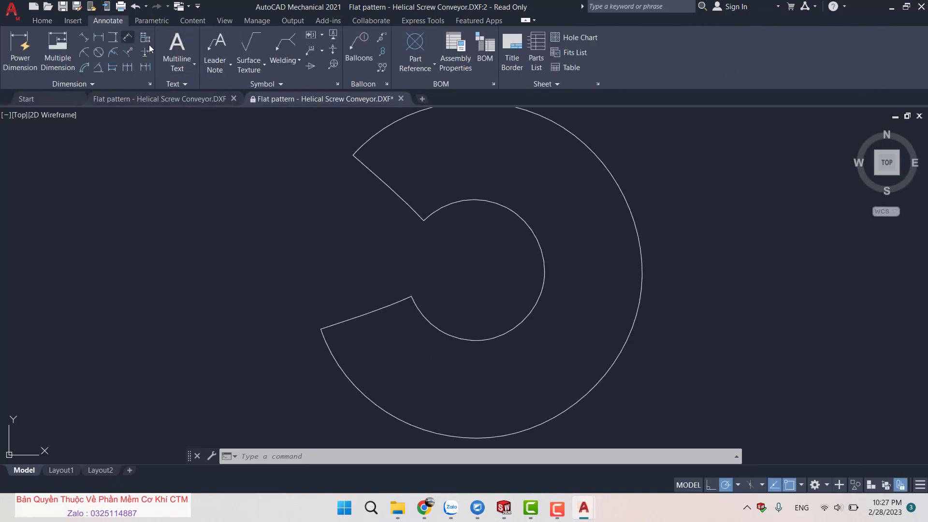
Dimension the straight slot edge of the blank with a 79,33 aligned dimension
{"action": "left_click", "coordinate": [70, 26]}
{"action": "left_click", "coordinate": [114, 25]}
{"action": "left_click", "coordinate": [151, 22]}
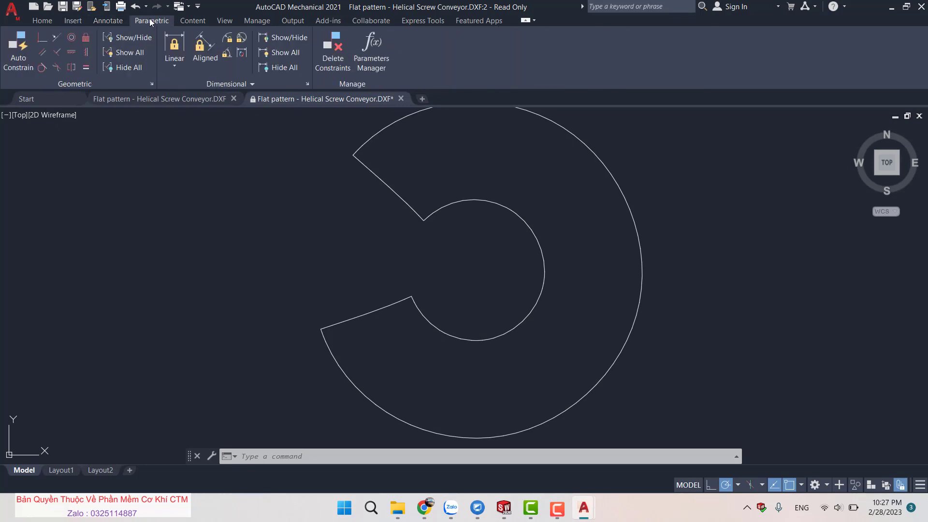
{"action": "left_click", "coordinate": [96, 19]}
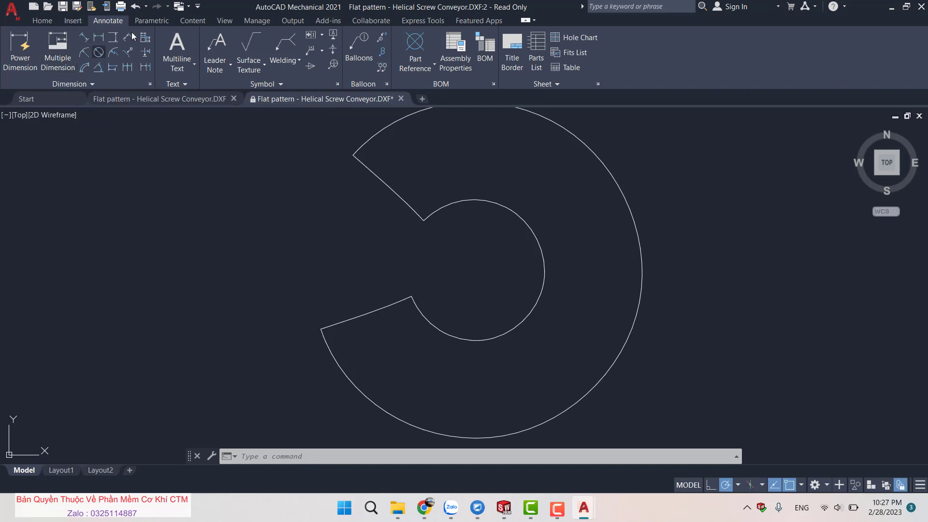
{"action": "left_click", "coordinate": [83, 36]}
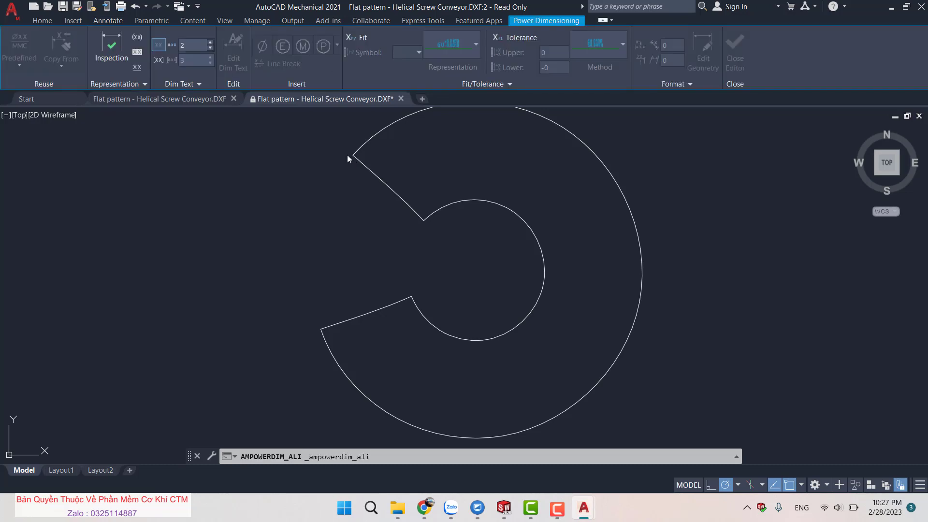
{"action": "left_click", "coordinate": [353, 155]}
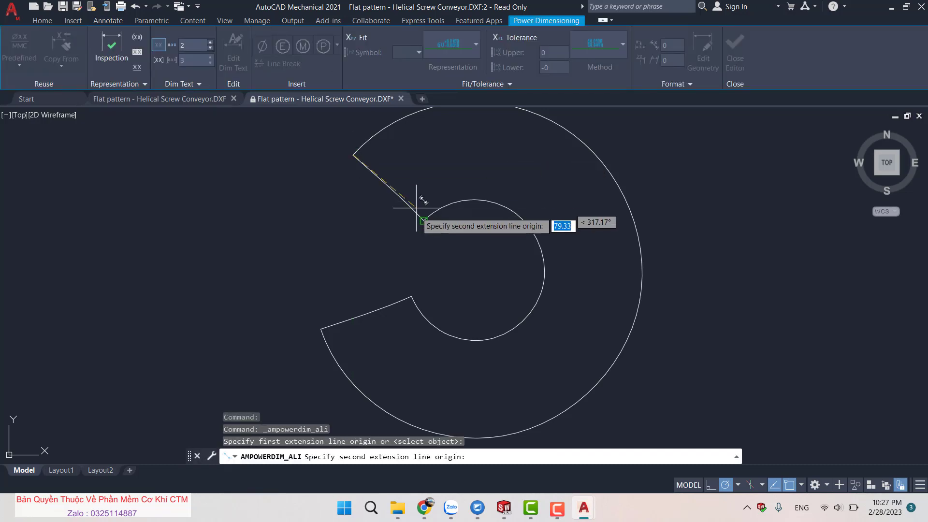
{"action": "left_click", "coordinate": [429, 214]}
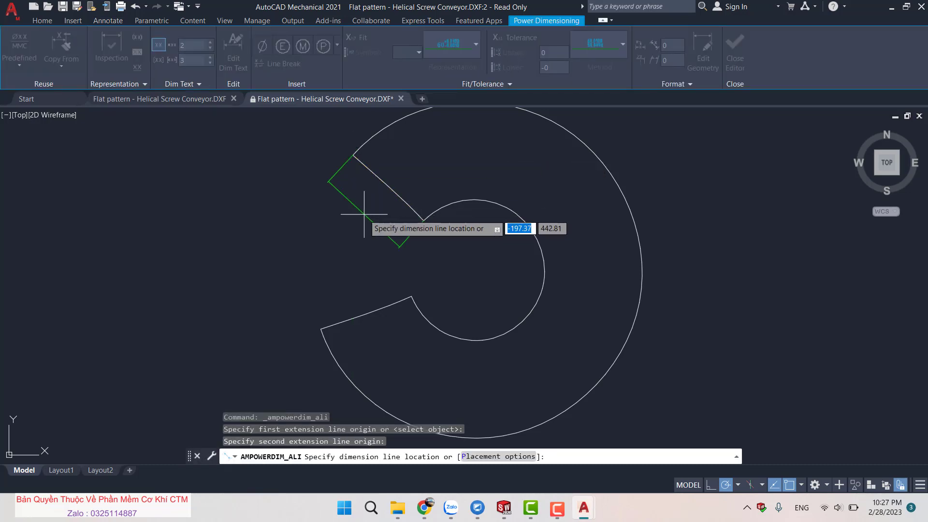
{"action": "left_click", "coordinate": [338, 191]}
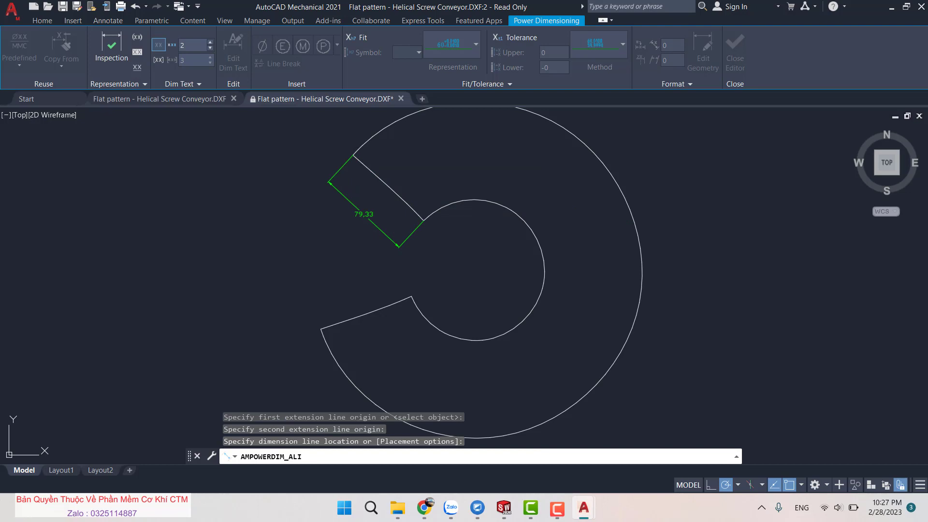
Finish the dimension and switch back to SOLIDWORKS
{"action": "scroll", "coordinate": [380, 222], "scroll_direction": "up", "scroll_amount": 2}
{"action": "key", "text": "Return"}
{"action": "key", "text": "Escape"}
{"action": "key", "text": "Escape"}
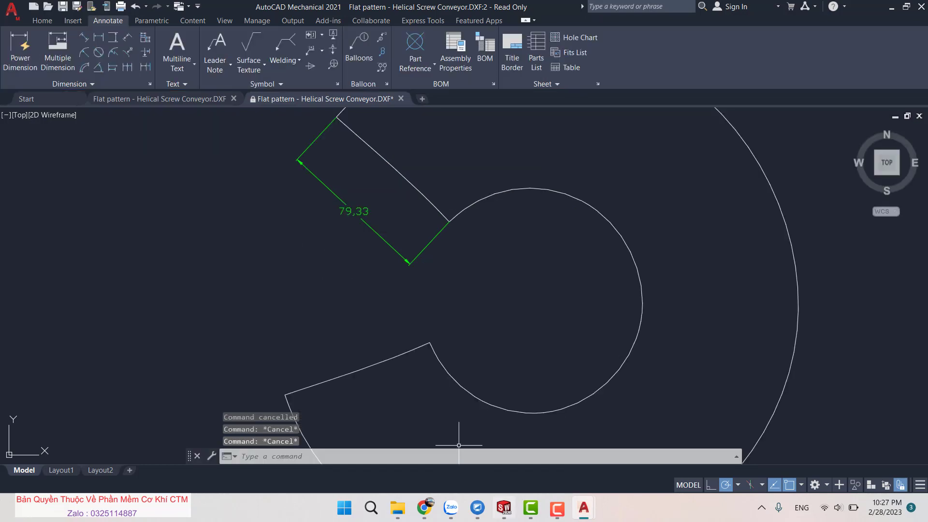
{"action": "left_click", "coordinate": [503, 507]}
{"action": "scroll", "coordinate": [472, 216], "scroll_direction": "down", "scroll_amount": 3}
Check the slot edge's arc length, then view the flat blank face-on
{"action": "scroll", "coordinate": [472, 216], "scroll_direction": "down", "scroll_amount": 3}
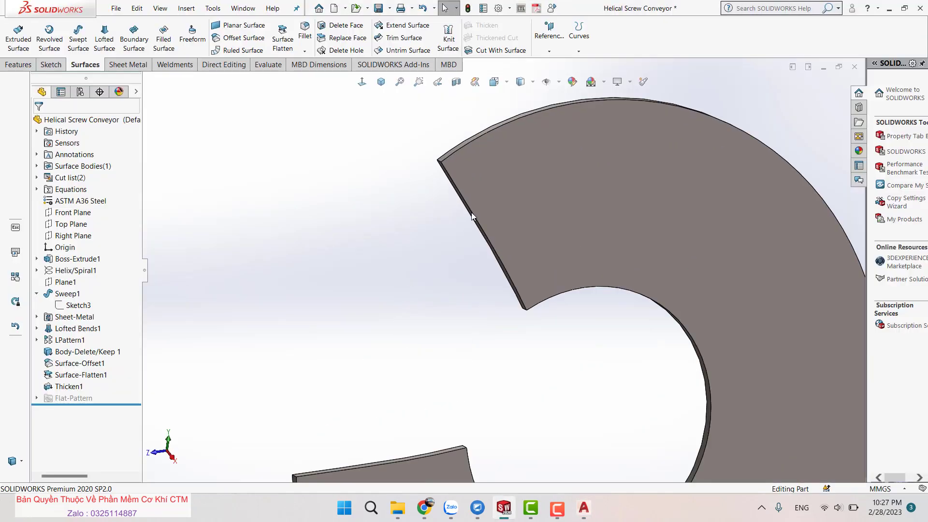
{"action": "left_click", "coordinate": [472, 216]}
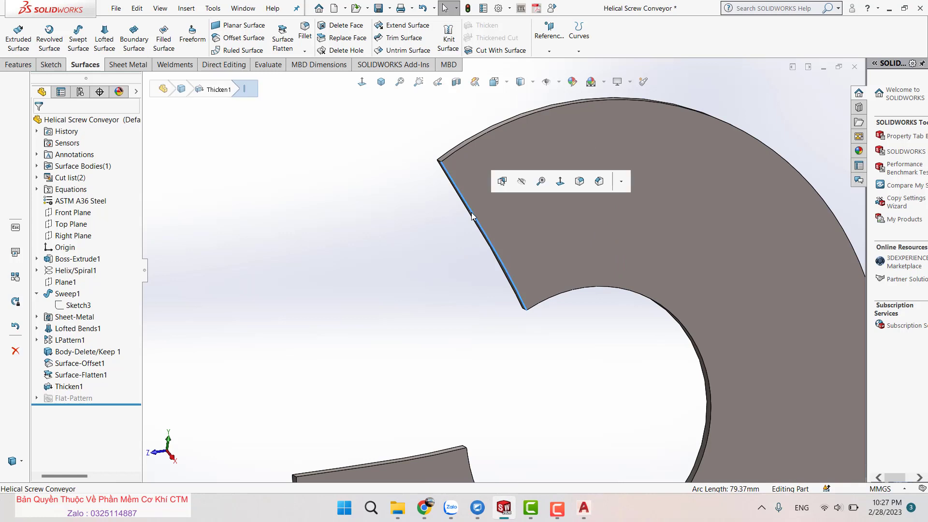
{"action": "left_click", "coordinate": [451, 346]}
{"action": "scroll", "coordinate": [420, 254], "scroll_direction": "up", "scroll_amount": 3}
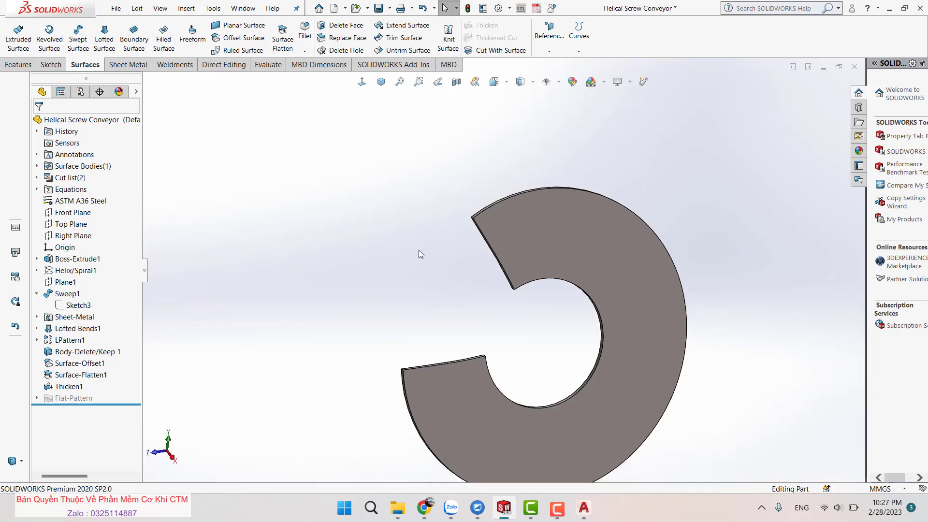
{"action": "scroll", "coordinate": [445, 254], "scroll_direction": "up", "scroll_amount": 2}
{"action": "scroll", "coordinate": [559, 355], "scroll_direction": "down", "scroll_amount": 2}
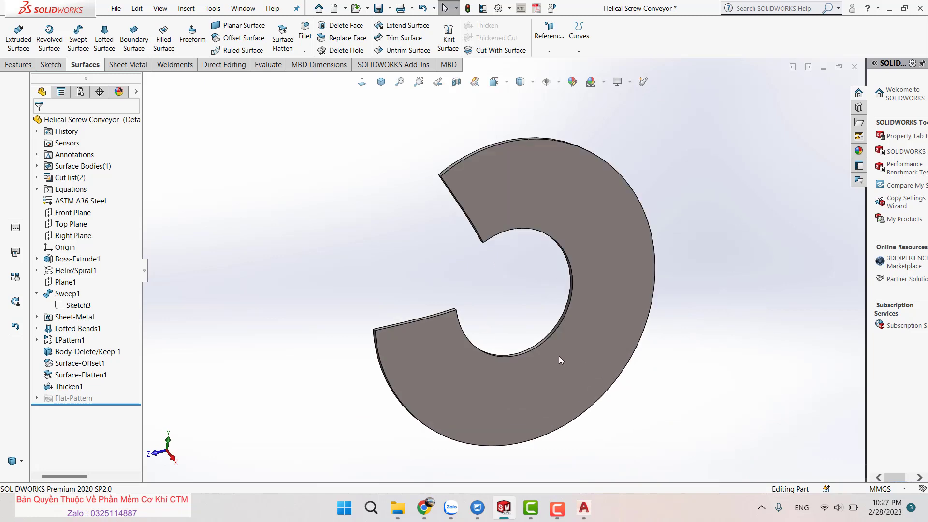
{"action": "key", "text": "ctrl+4"}
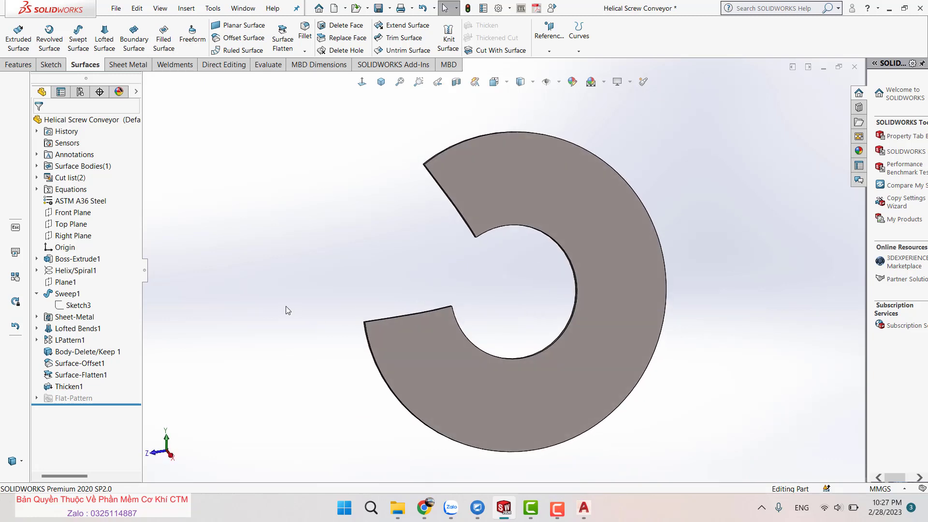
Roll the model back to just after LPattern1 and view the full conveyor from the front
{"action": "mouse_move", "coordinate": [120, 403]}
{"action": "left_mouse_down"}
{"action": "mouse_move", "coordinate": [105, 283]}
{"action": "mouse_move", "coordinate": [110, 347]}
{"action": "left_mouse_up"}
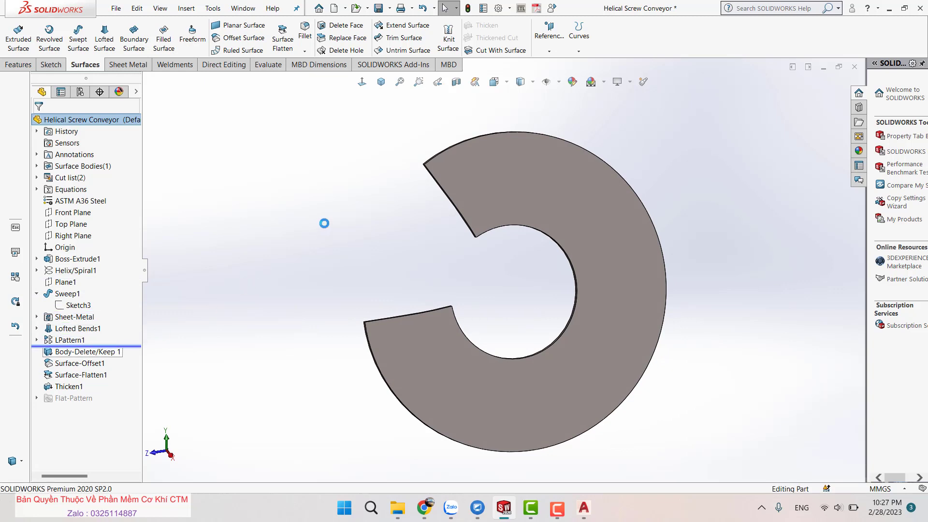
{"action": "key", "text": "ctrl+1"}
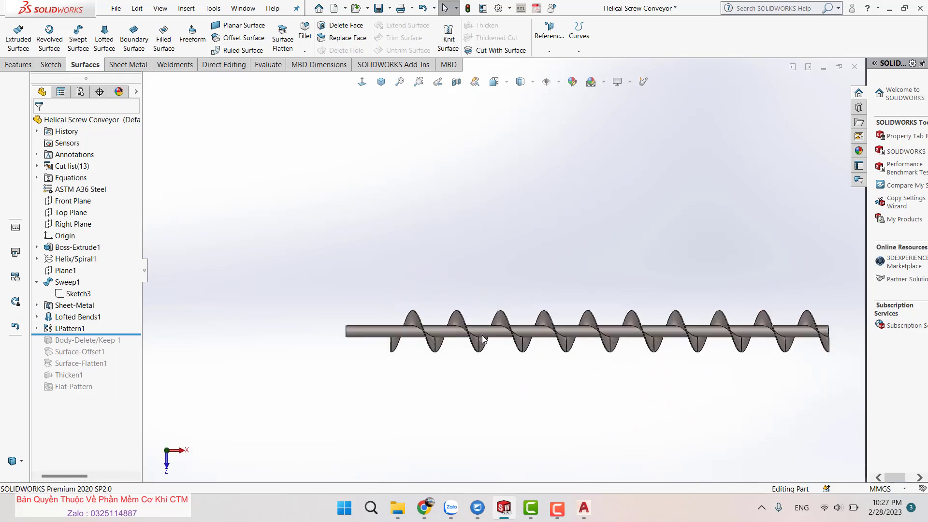
{"action": "scroll", "coordinate": [566, 325], "scroll_direction": "up", "scroll_amount": 2}
{"action": "scroll", "coordinate": [532, 290], "scroll_direction": "down", "scroll_amount": 4}
{"action": "scroll", "coordinate": [412, 224], "scroll_direction": "up", "scroll_amount": 2}
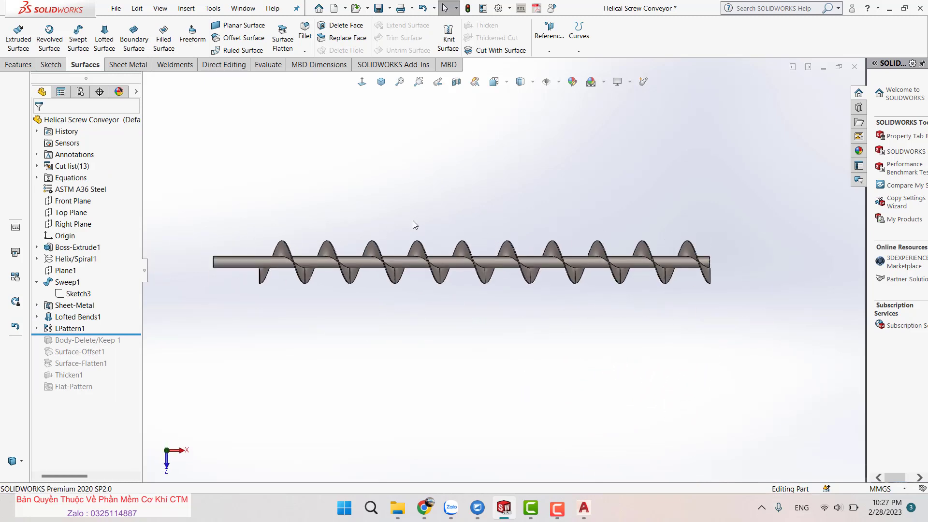